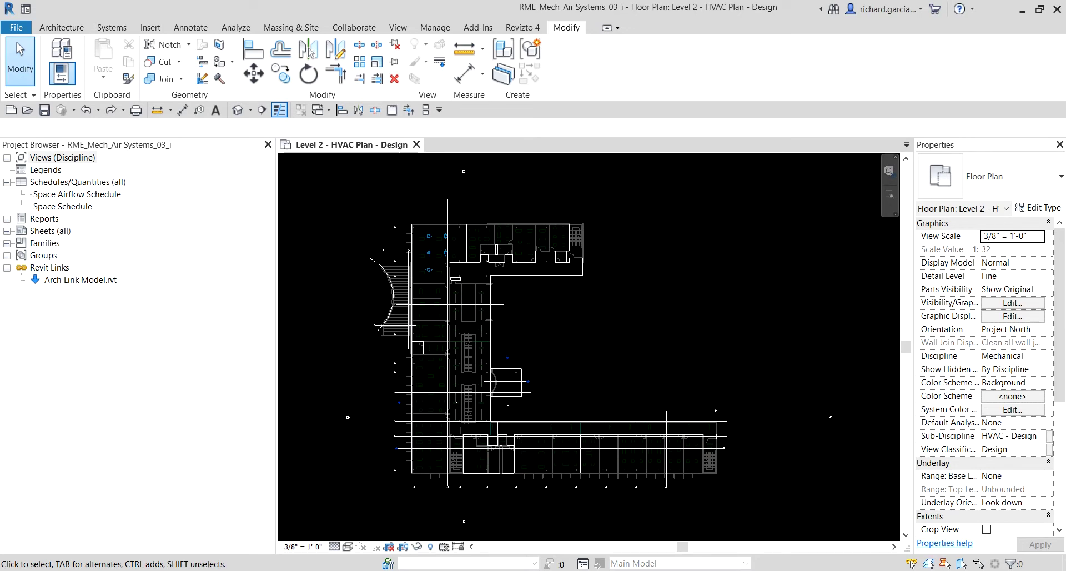
Step: Show the System Browser and dismiss the save reminder without saving the project
{"action": "right_click", "coordinate": [732, 286]}
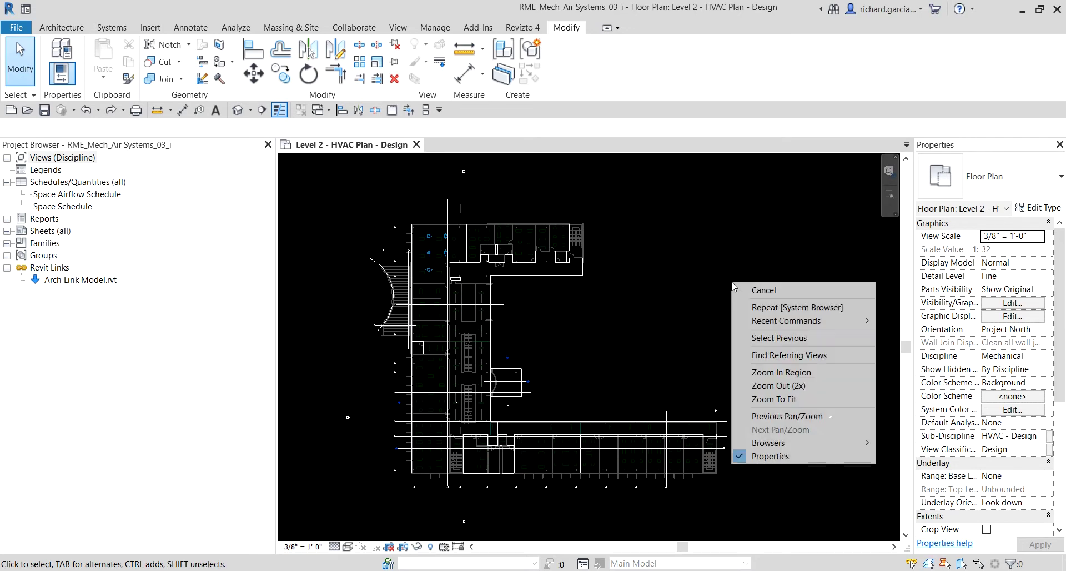
{"action": "left_click", "coordinate": [764, 445]}
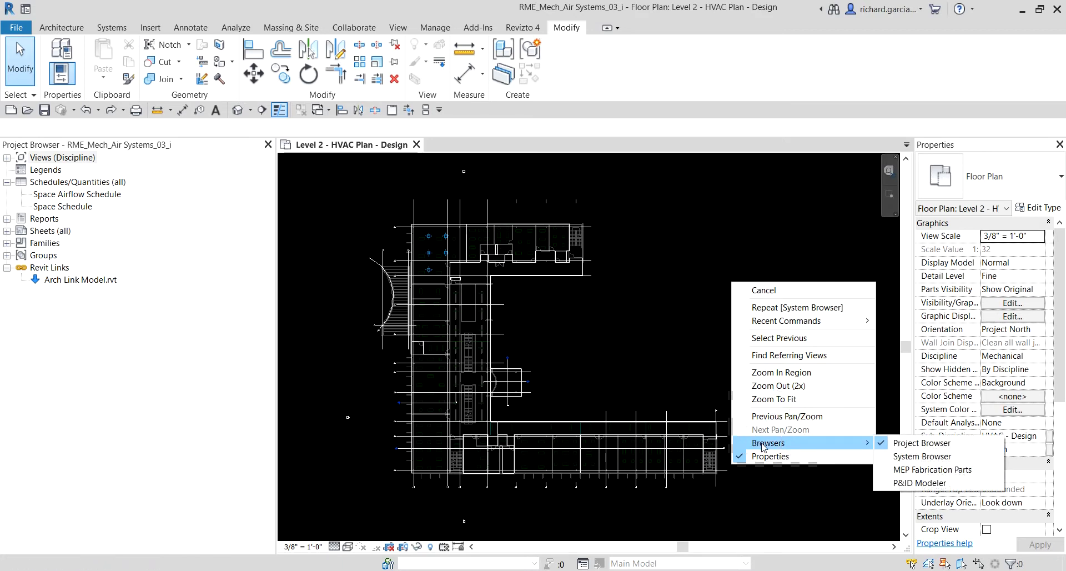
{"action": "left_click", "coordinate": [913, 457]}
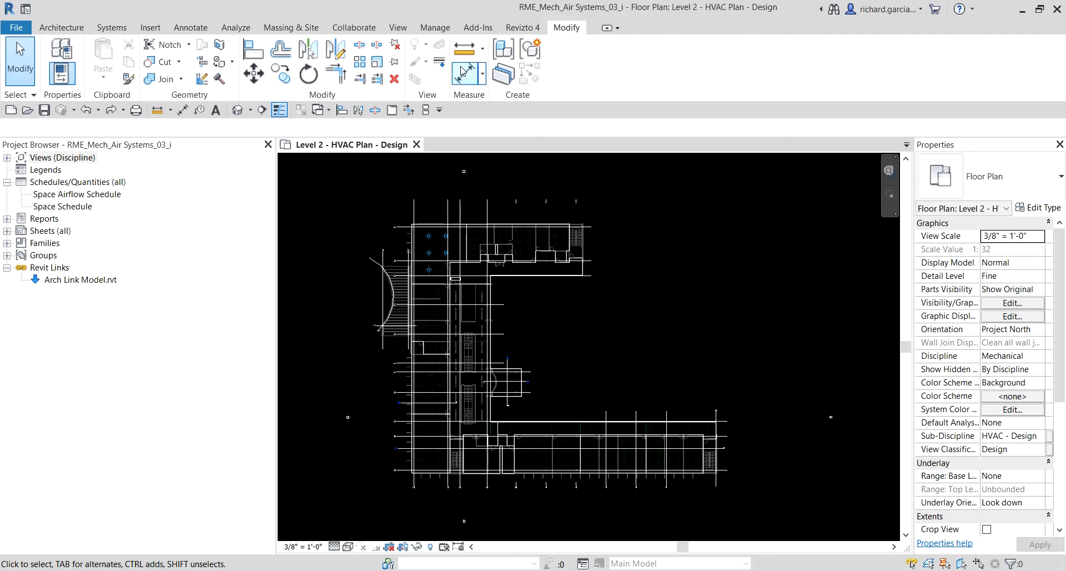
{"action": "left_click", "coordinate": [397, 28]}
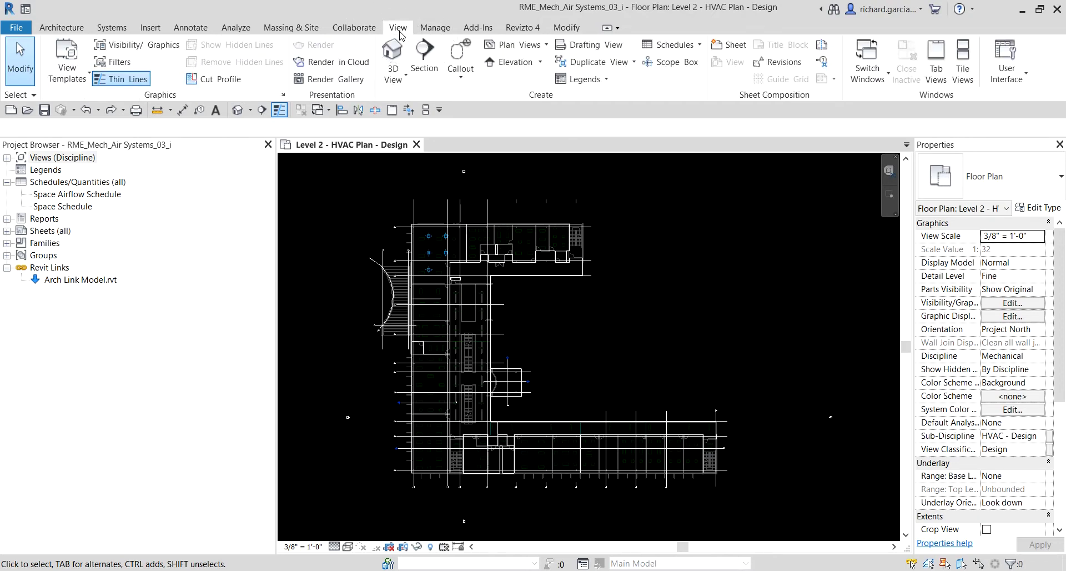
{"action": "left_click", "coordinate": [1006, 72]}
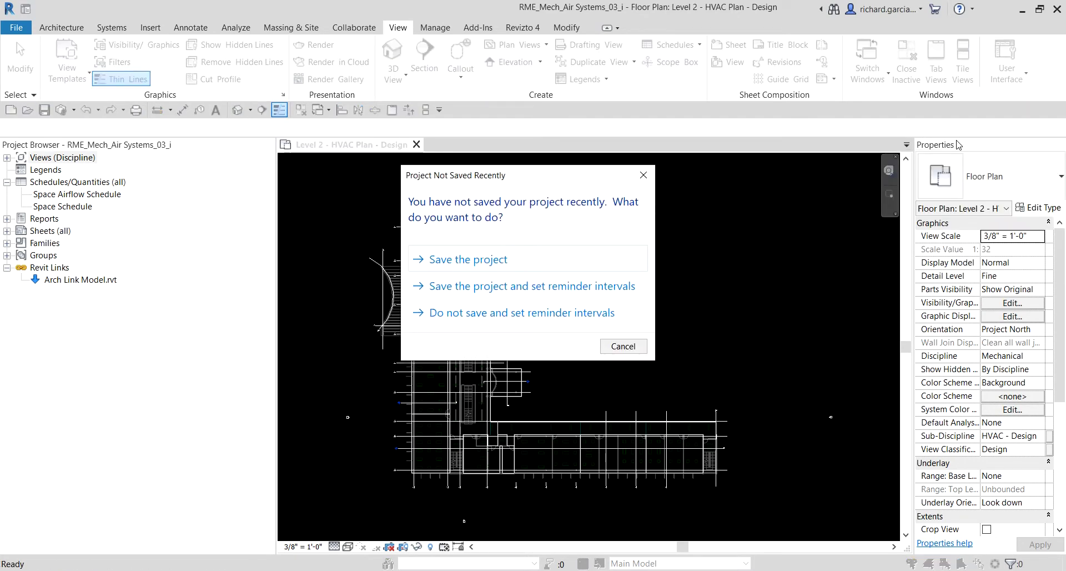
{"action": "left_click", "coordinate": [623, 346]}
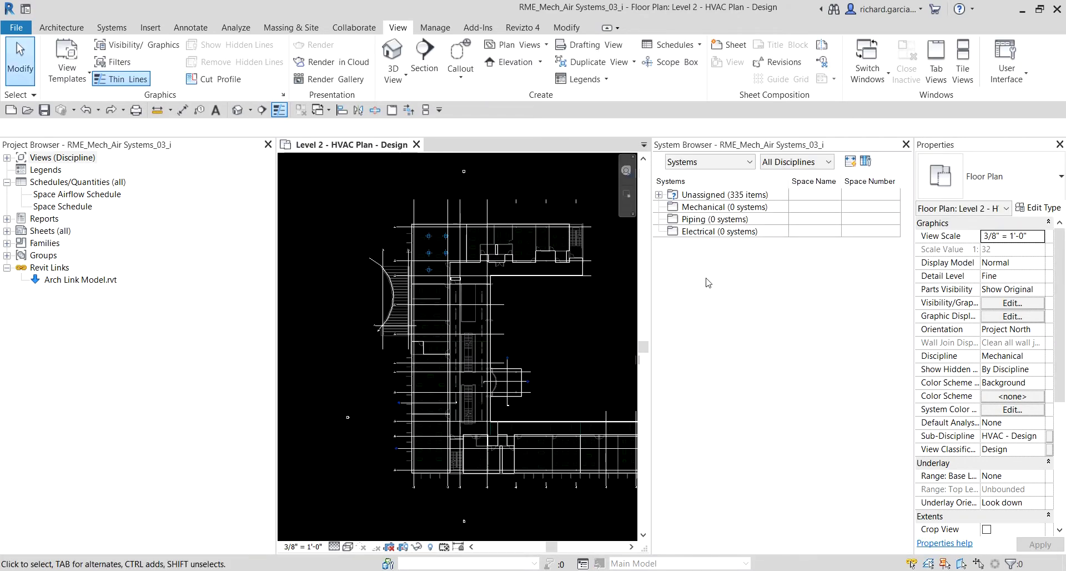
Step: Dock the System Browser as a tab behind the Project Browser, narrow the Properties palette and bring the System Browser to the front
{"action": "left_click", "coordinate": [683, 147]}
{"action": "left_click_drag", "start_coordinate": [761, 146], "coordinate": [135, 151]}
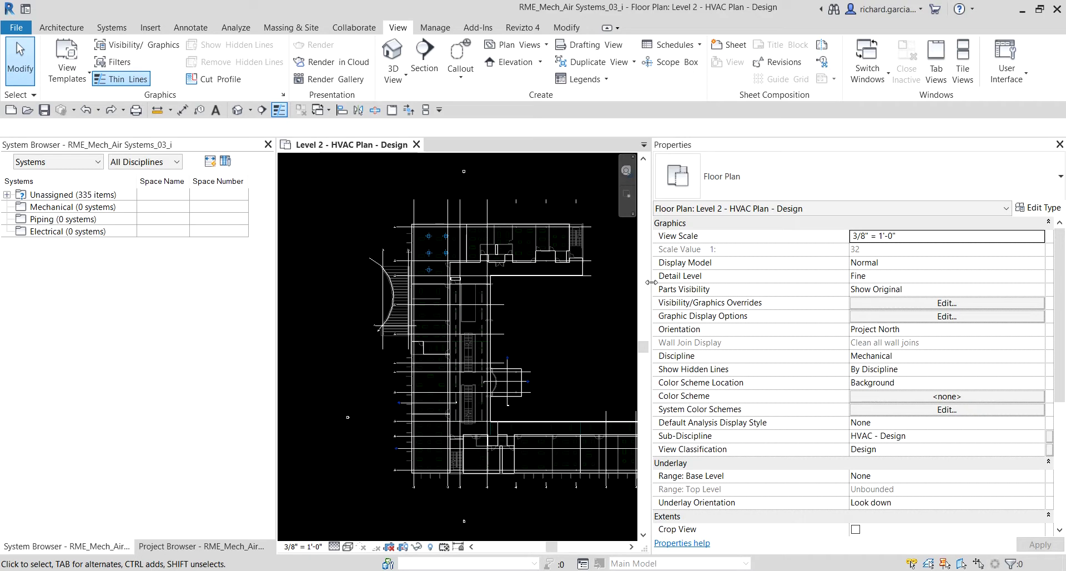
{"action": "left_click_drag", "start_coordinate": [651, 288], "coordinate": [890, 301]}
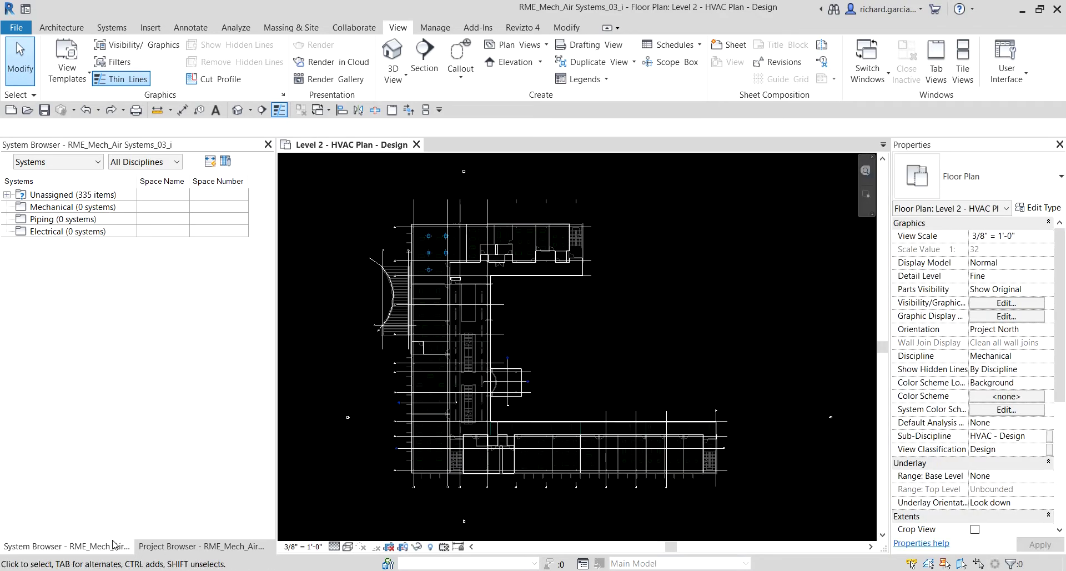
{"action": "left_click", "coordinate": [189, 546]}
{"action": "left_click_drag", "start_coordinate": [188, 550], "coordinate": [119, 554]}
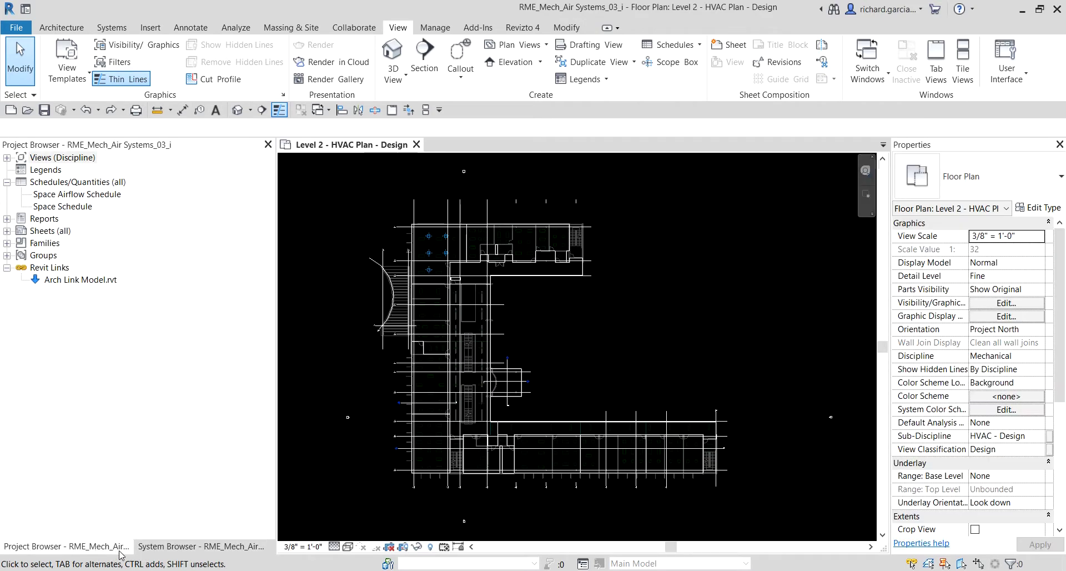
{"action": "left_click", "coordinate": [174, 550]}
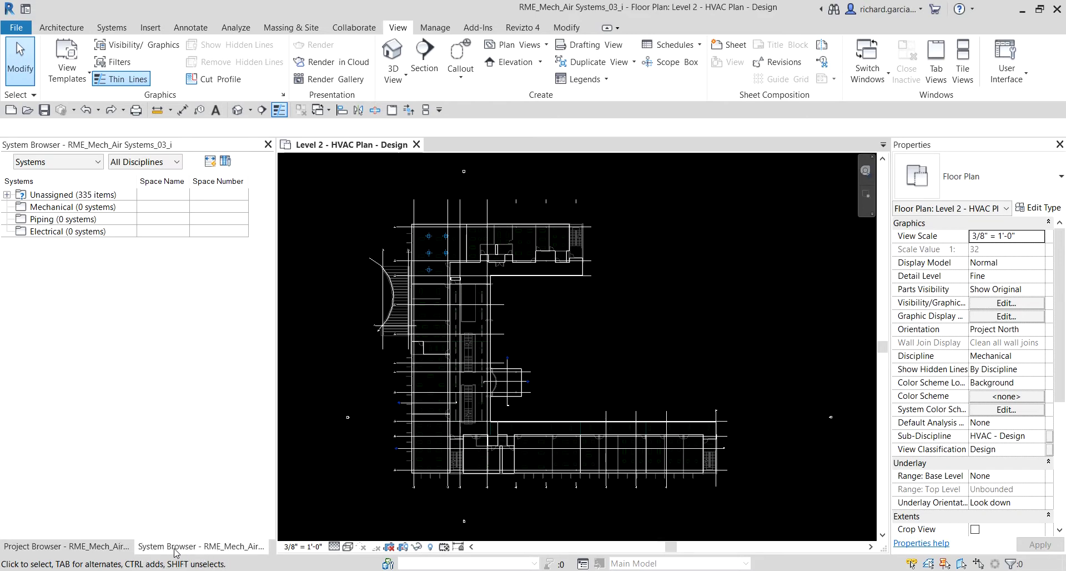
Step: Keep the System Browser listing by Systems and examine its Unassigned, Mechanical, Piping and Electrical categories against the air terminals in plan
{"action": "left_click", "coordinate": [33, 166]}
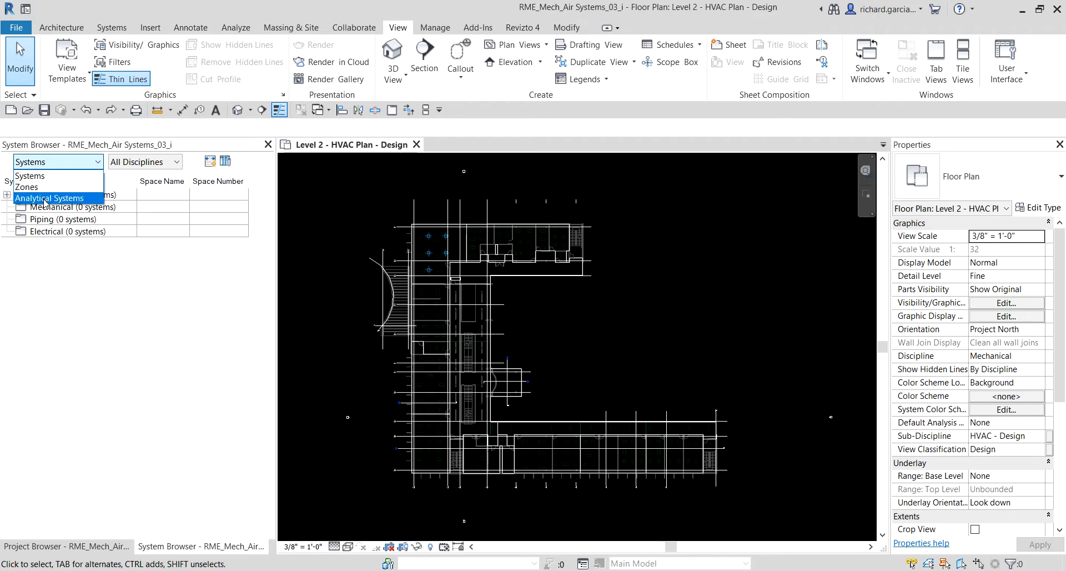
{"action": "left_click", "coordinate": [38, 174]}
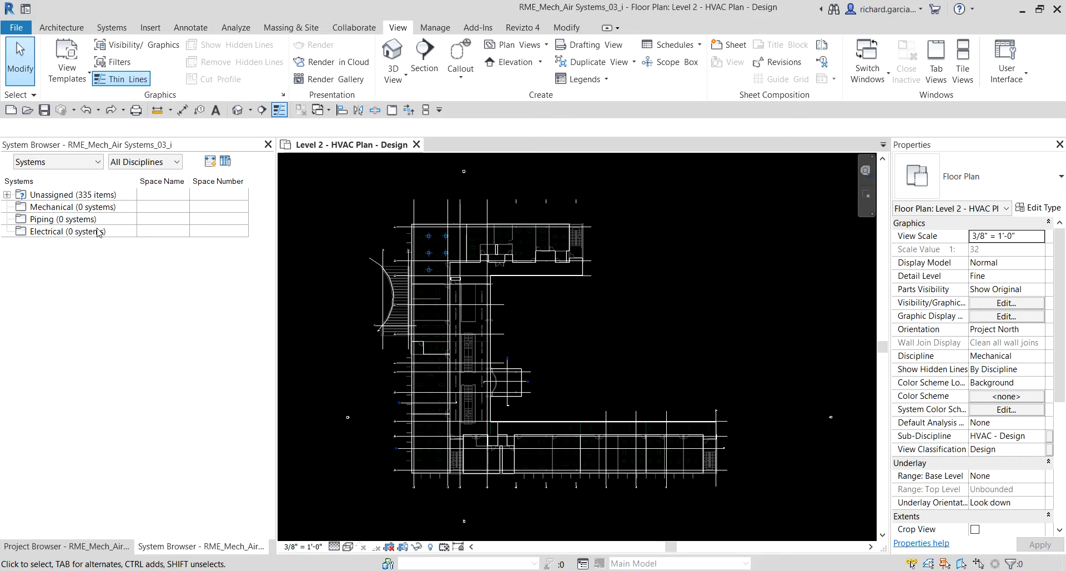
{"action": "left_click", "coordinate": [56, 238]}
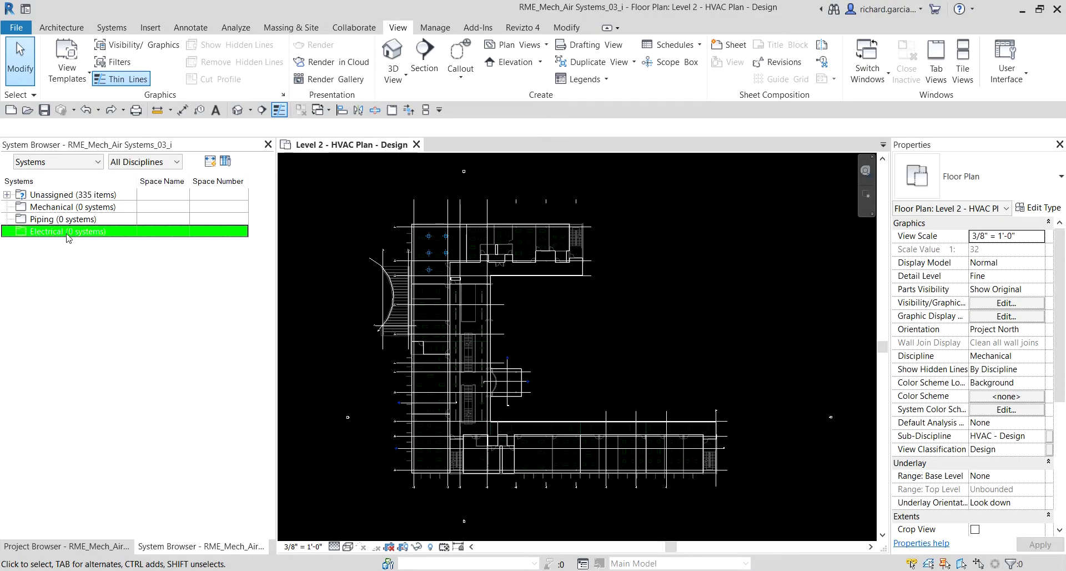
{"action": "left_click", "coordinate": [148, 313]}
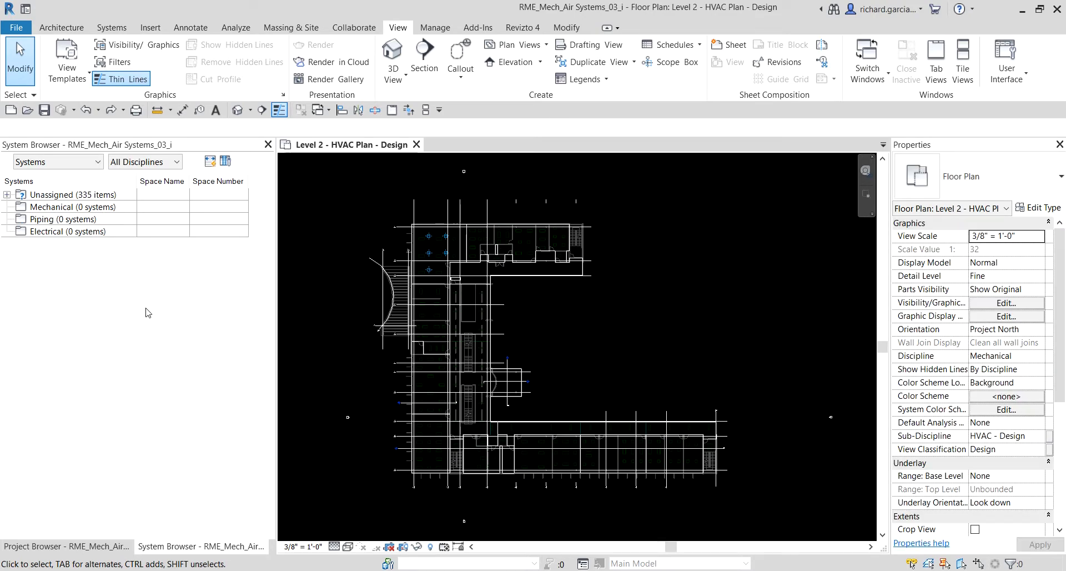
{"action": "scroll", "coordinate": [430, 237], "scroll_direction": "up", "scroll_amount": 5}
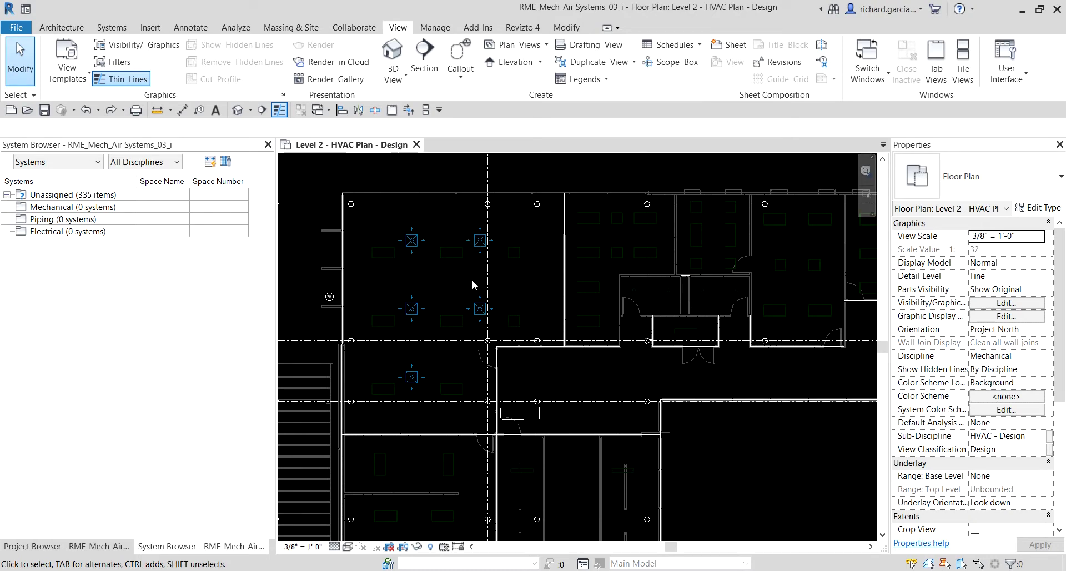
{"action": "left_click", "coordinate": [68, 195]}
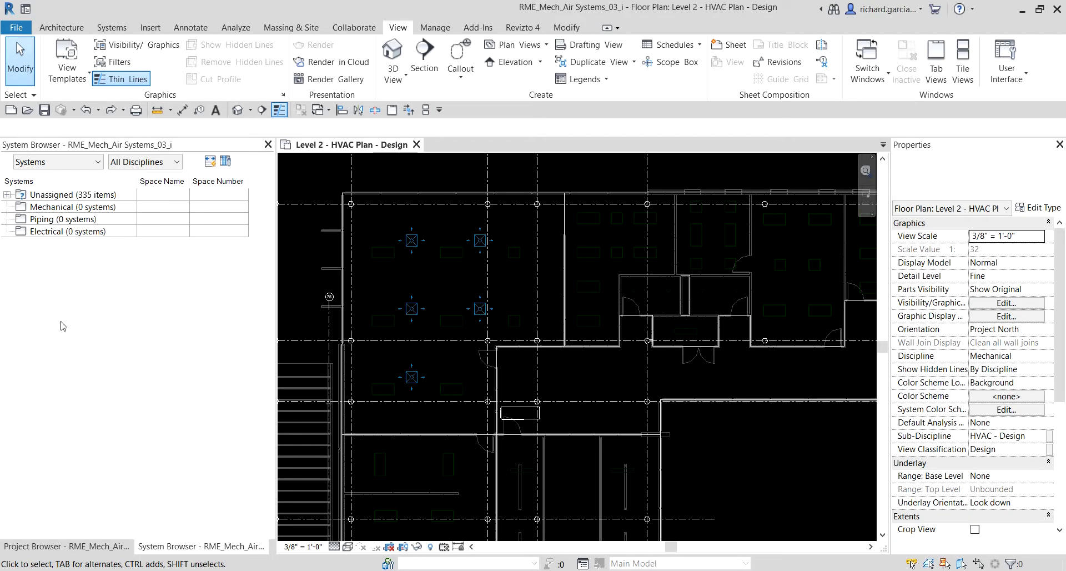
{"action": "left_click", "coordinate": [89, 206]}
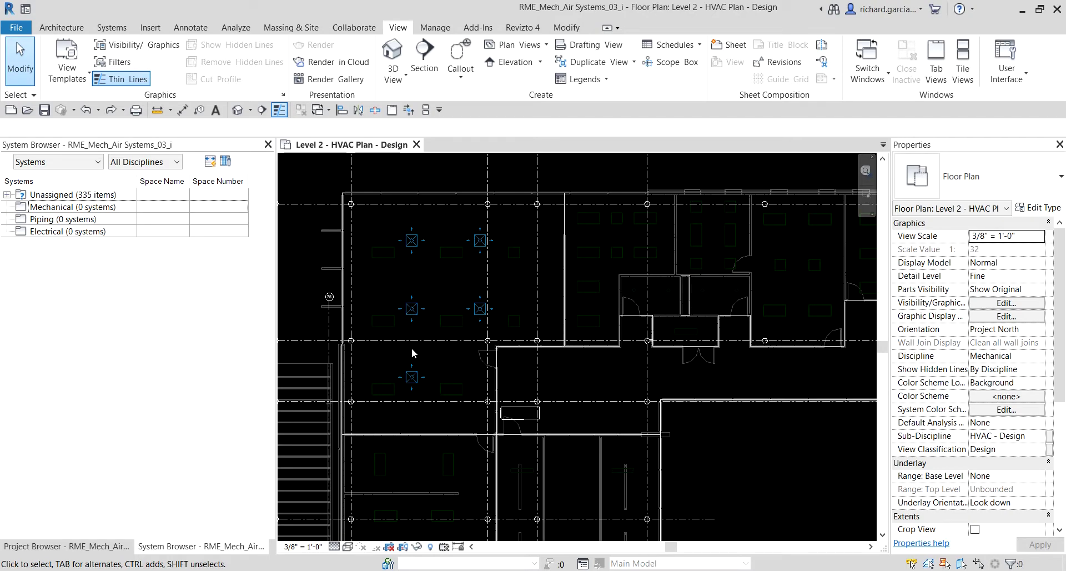
{"action": "left_click", "coordinate": [58, 209]}
{"action": "left_click", "coordinate": [58, 215]}
{"action": "scroll", "coordinate": [507, 201], "scroll_direction": "up", "scroll_amount": 2}
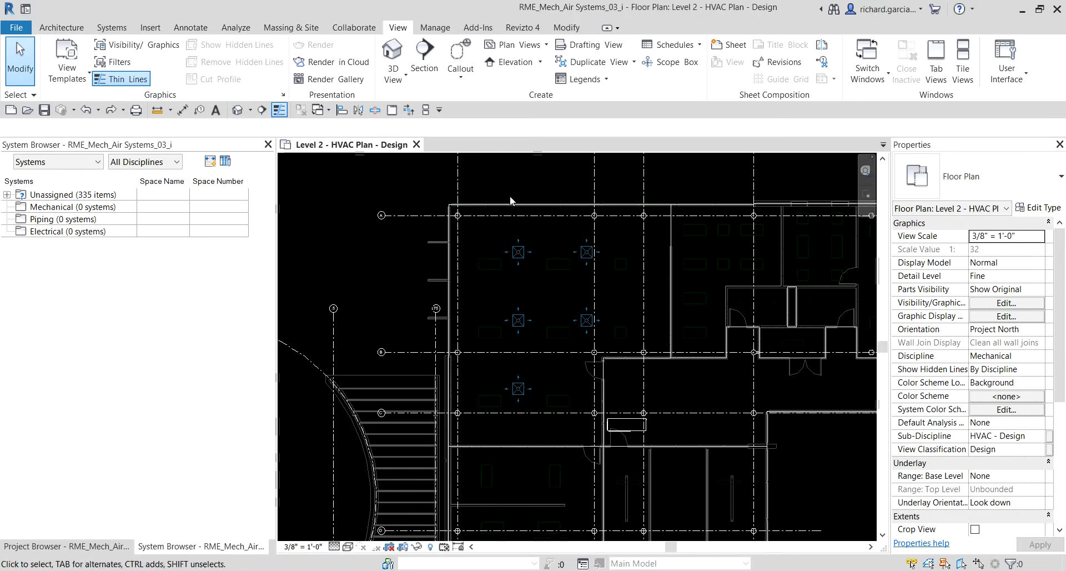
{"action": "scroll", "coordinate": [515, 189], "scroll_direction": "up", "scroll_amount": 1}
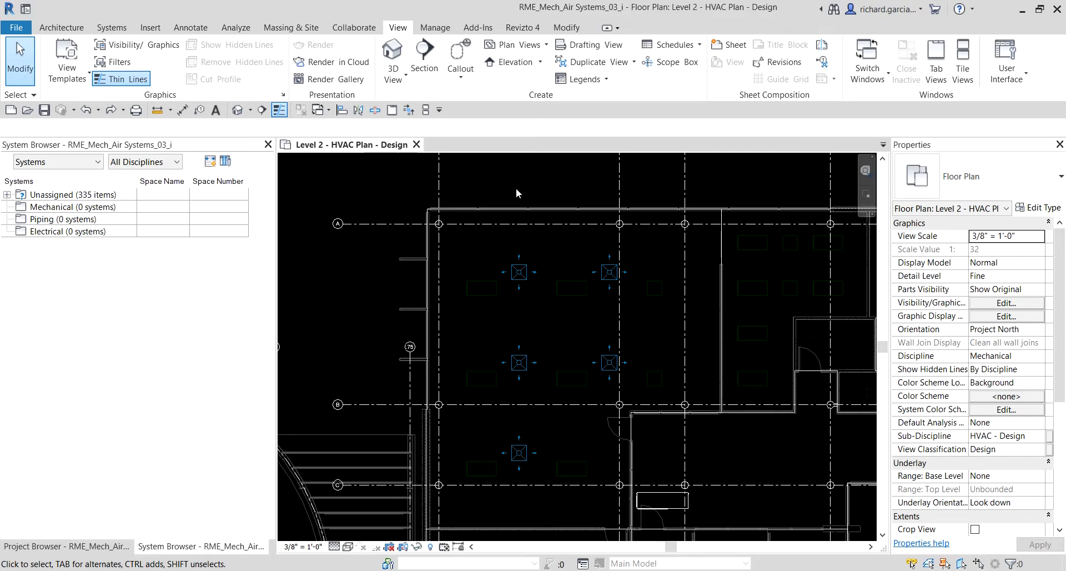
Step: Select the upper-left supply diffuser near grid A and check which System Browser category holds it
{"action": "left_click", "coordinate": [518, 275]}
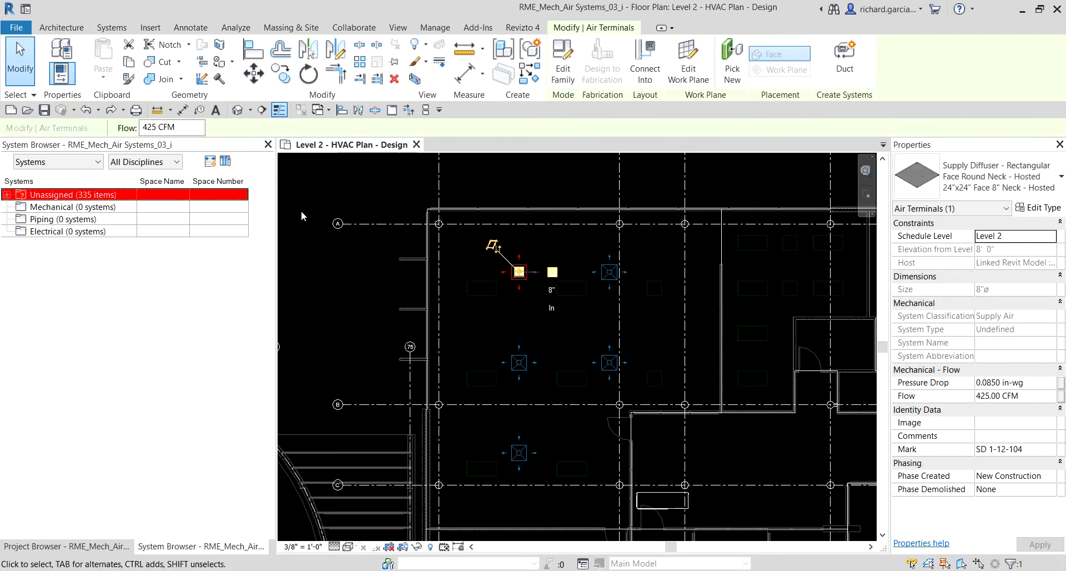
{"action": "left_click", "coordinate": [104, 198]}
{"action": "left_click", "coordinate": [515, 272]}
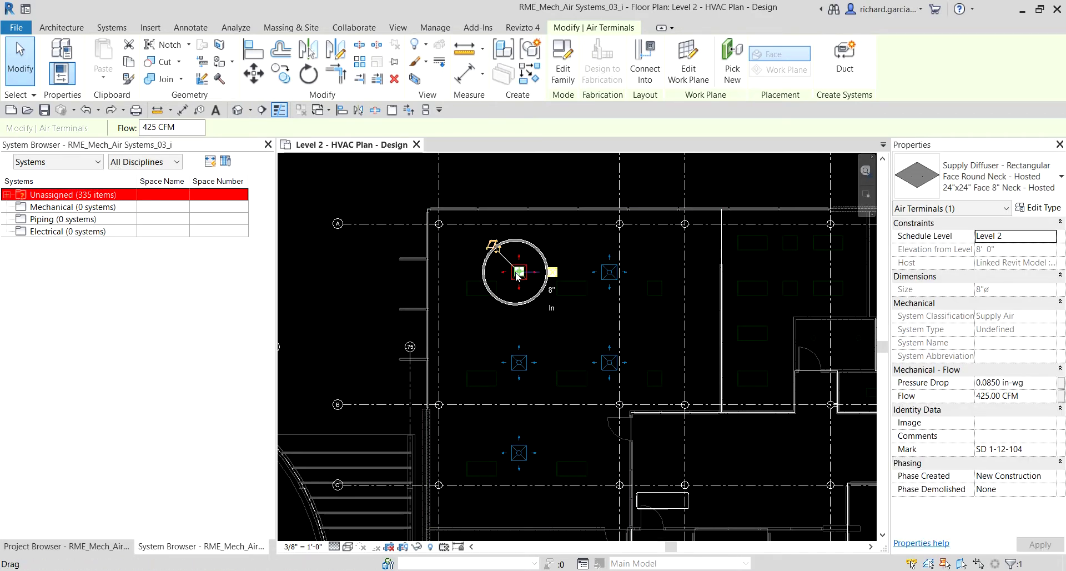
{"action": "left_click", "coordinate": [63, 200]}
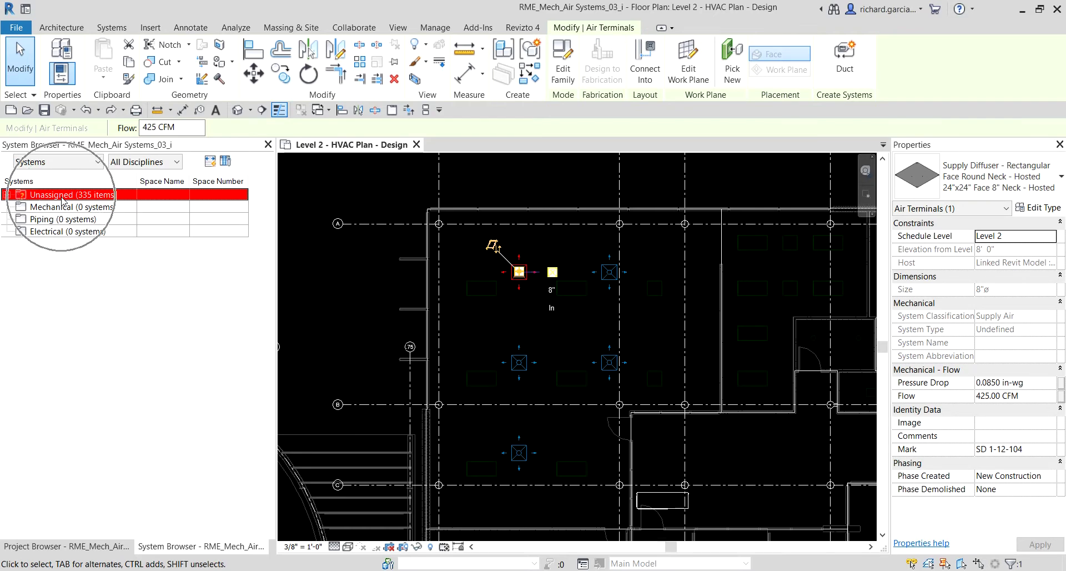
{"action": "left_click", "coordinate": [63, 200]}
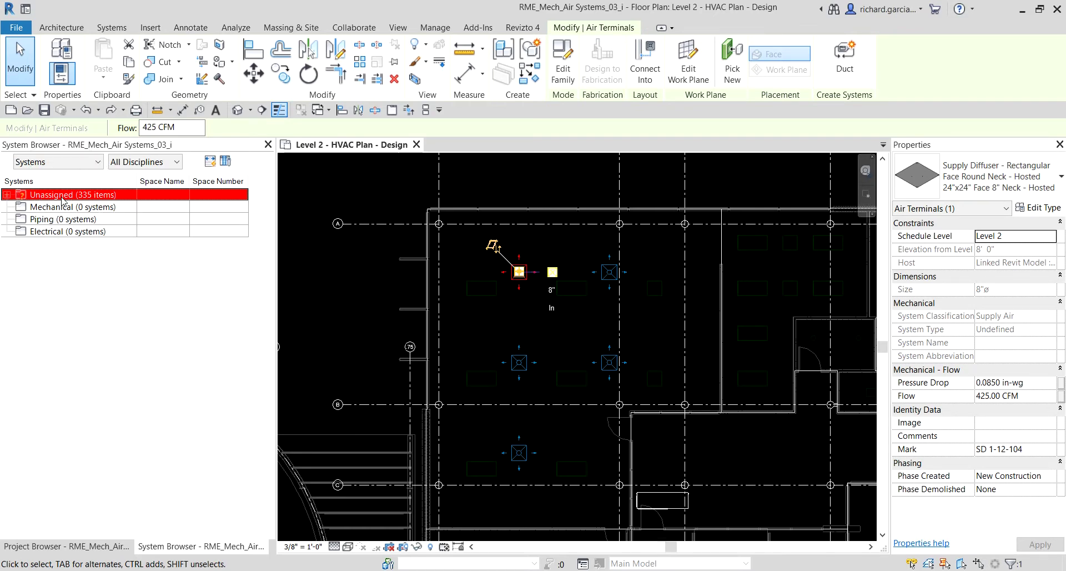
Step: Create a Supply Air duct system named Mechanical Supply Air 1 from the selected diffuser and clear the selection
{"action": "left_click", "coordinate": [516, 279]}
{"action": "left_click", "coordinate": [849, 99]}
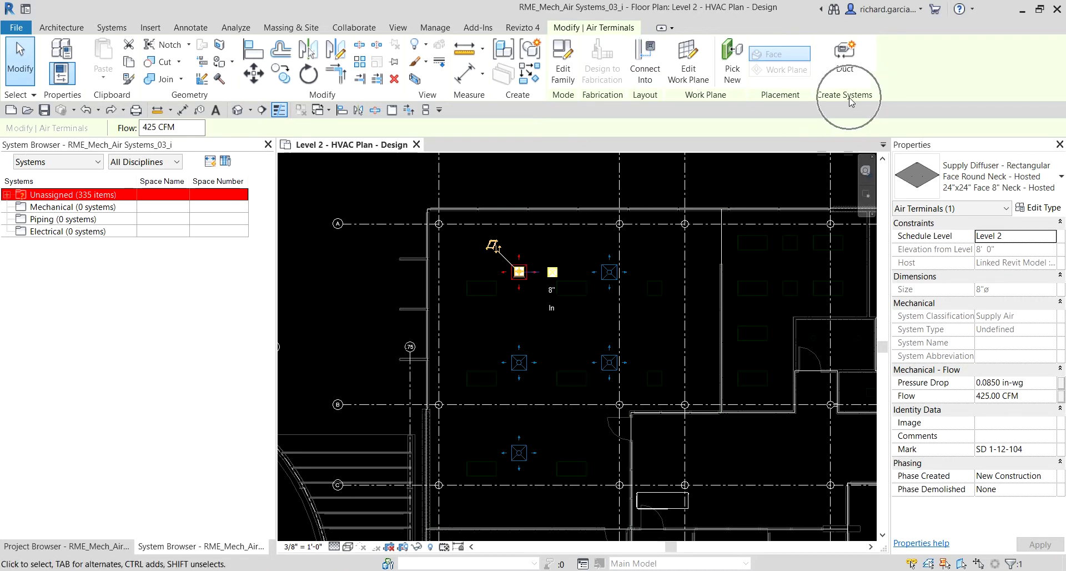
{"action": "left_click", "coordinate": [844, 67]}
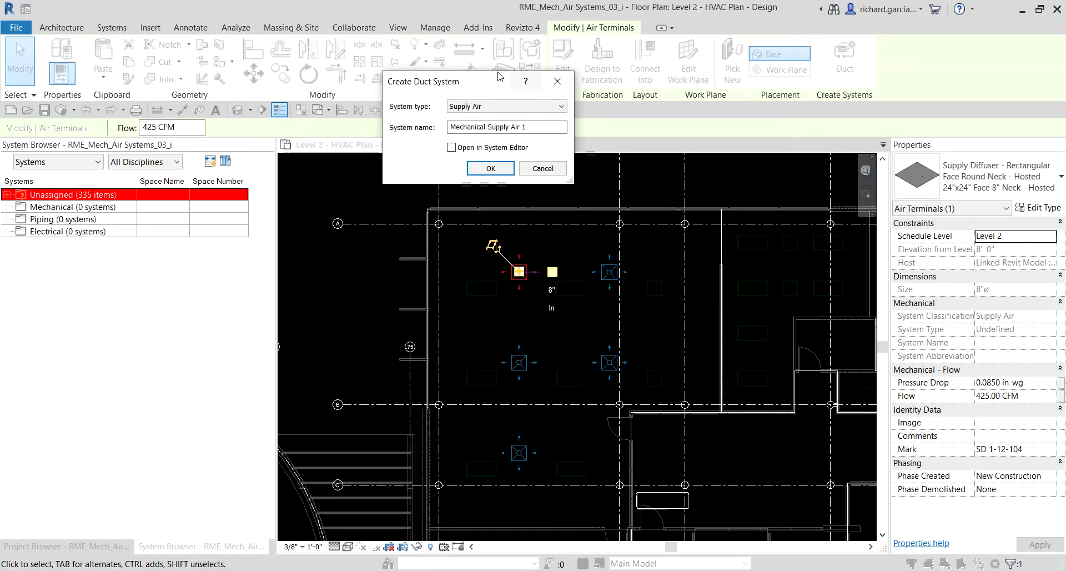
{"action": "left_click_drag", "start_coordinate": [475, 84], "coordinate": [388, 226]}
{"action": "left_click", "coordinate": [389, 249]}
{"action": "left_click", "coordinate": [388, 248]}
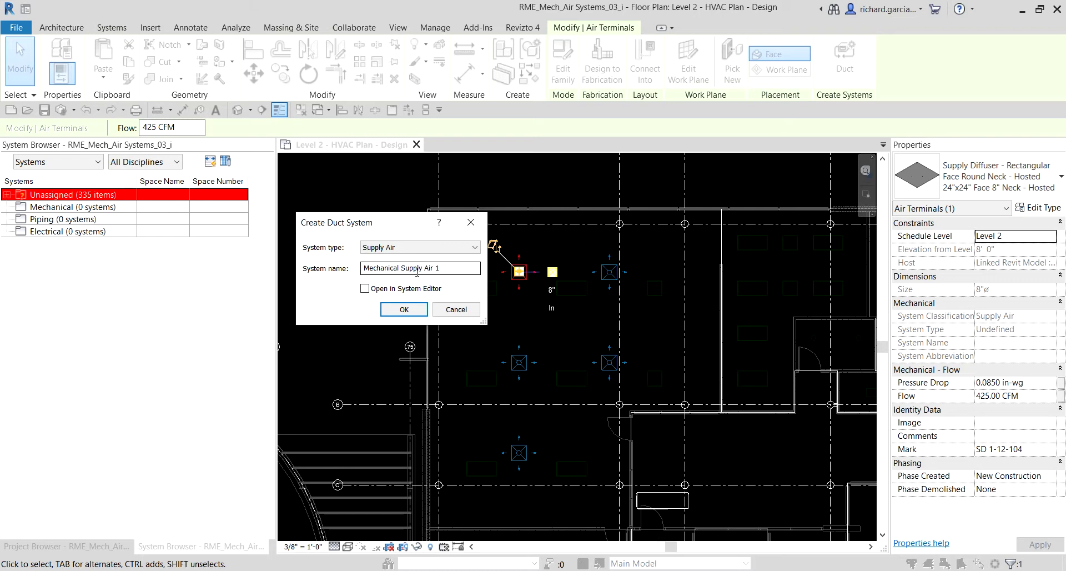
{"action": "left_click", "coordinate": [404, 310]}
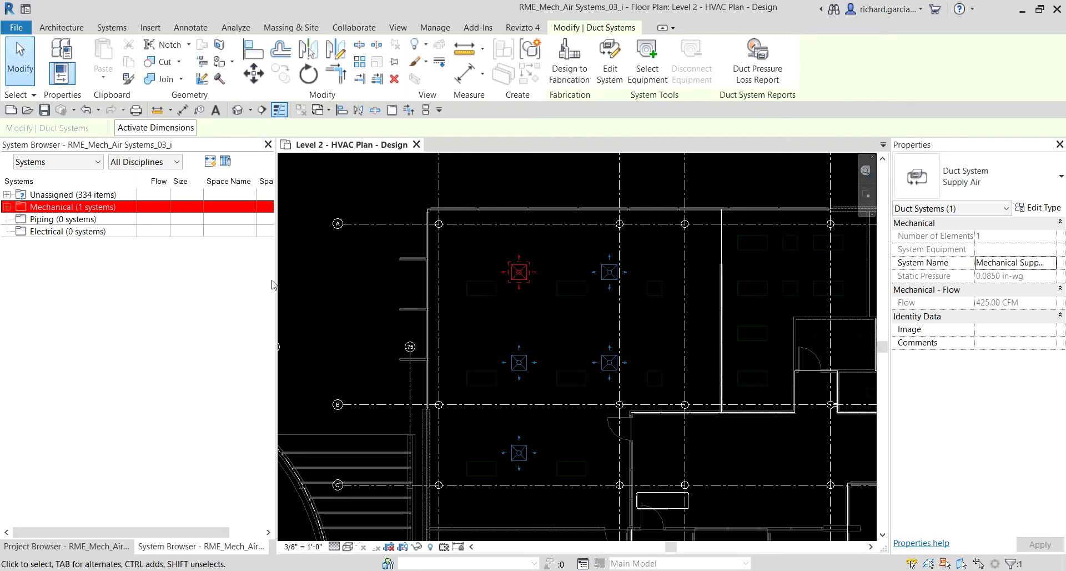
{"action": "left_click", "coordinate": [27, 70]}
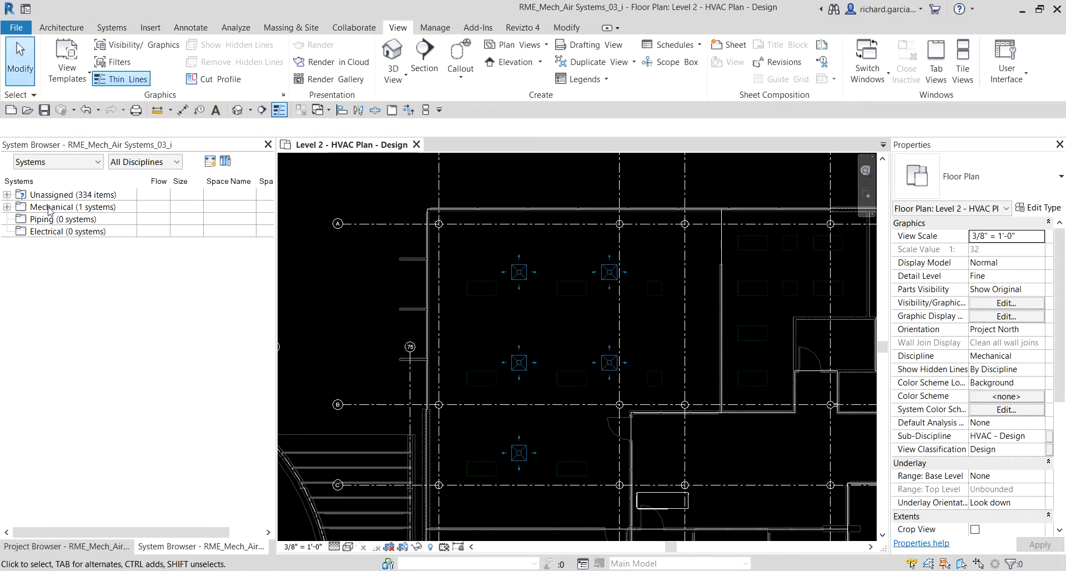
Step: Expand the Mechanical category in the System Browser down to the diffuser under Mechanical Supply Air 1
{"action": "left_click", "coordinate": [86, 212]}
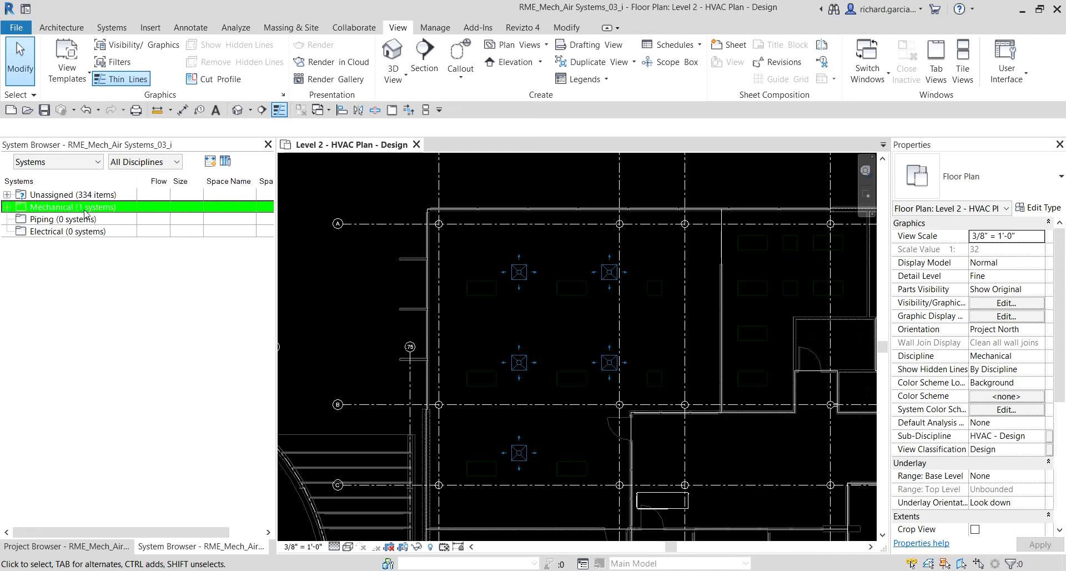
{"action": "left_click", "coordinate": [7, 207]}
{"action": "left_click", "coordinate": [21, 219]}
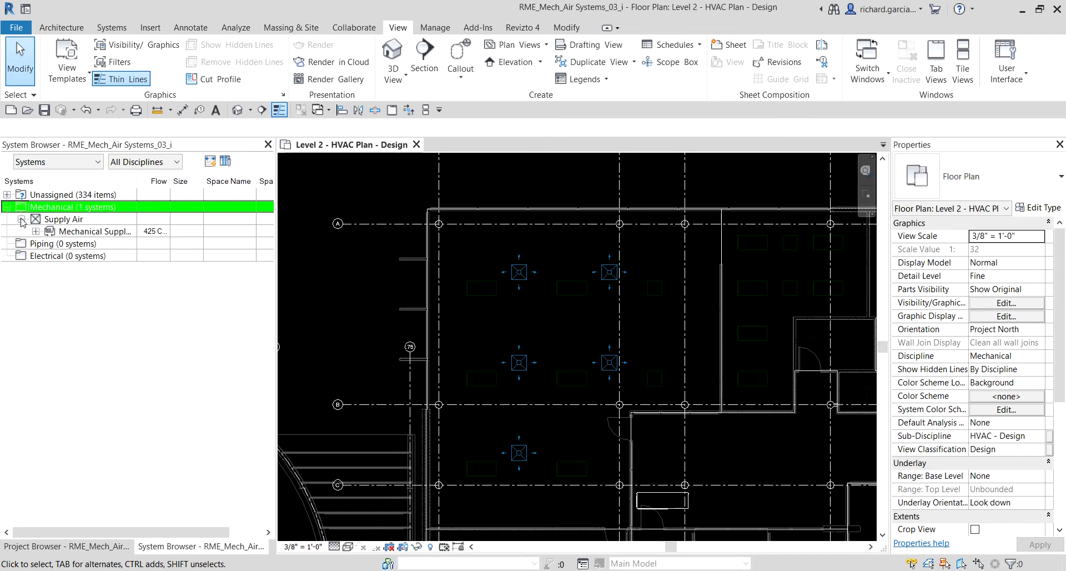
{"action": "left_click", "coordinate": [36, 232]}
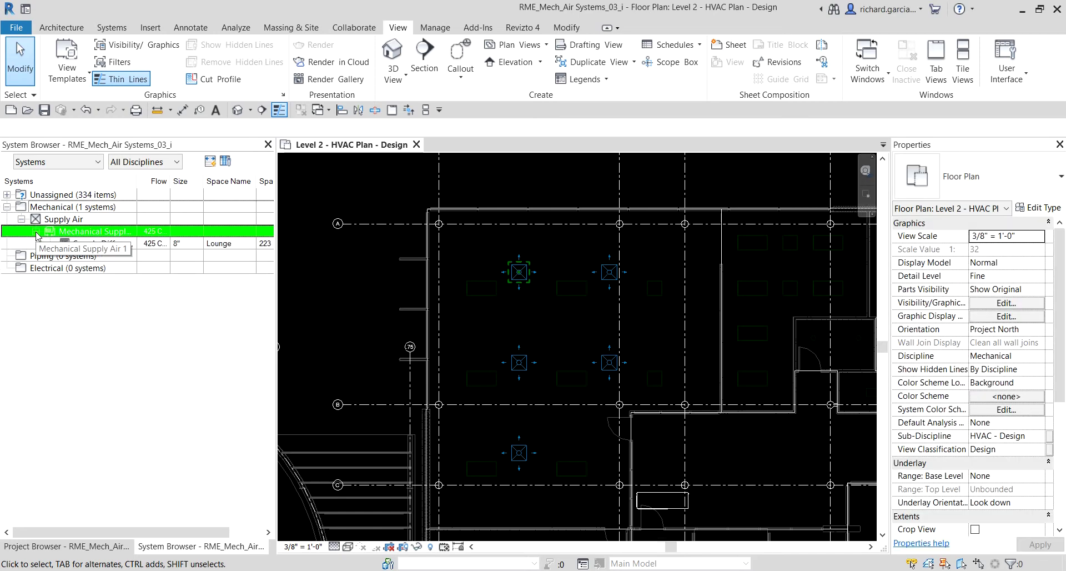
Step: Widen the System Browser and its Systems and Flow columns so the system and diffuser names are readable
{"action": "left_click_drag", "start_coordinate": [169, 181], "coordinate": [201, 181]}
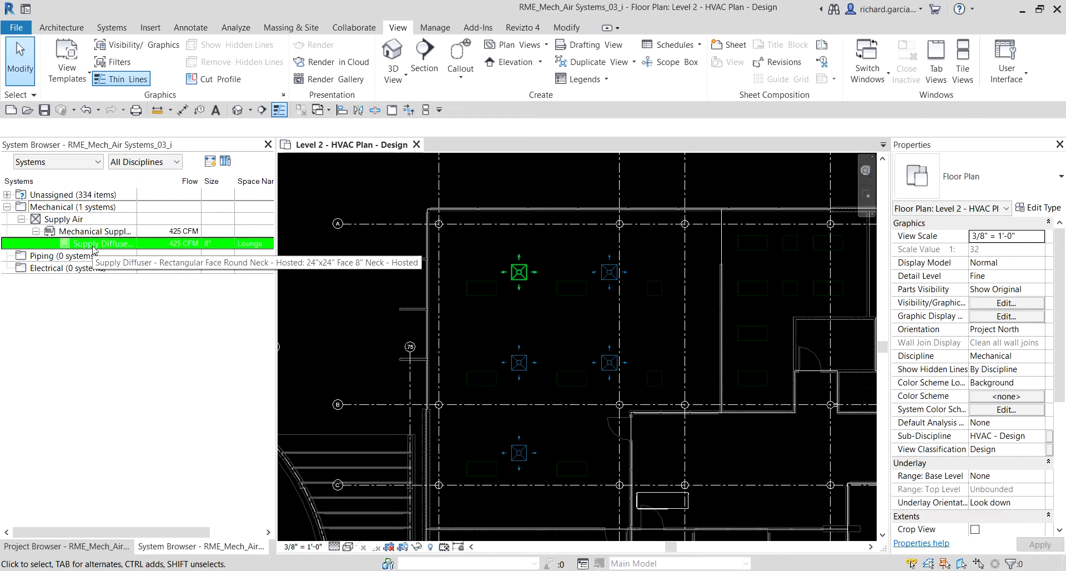
{"action": "left_click_drag", "start_coordinate": [137, 197], "coordinate": [156, 197]}
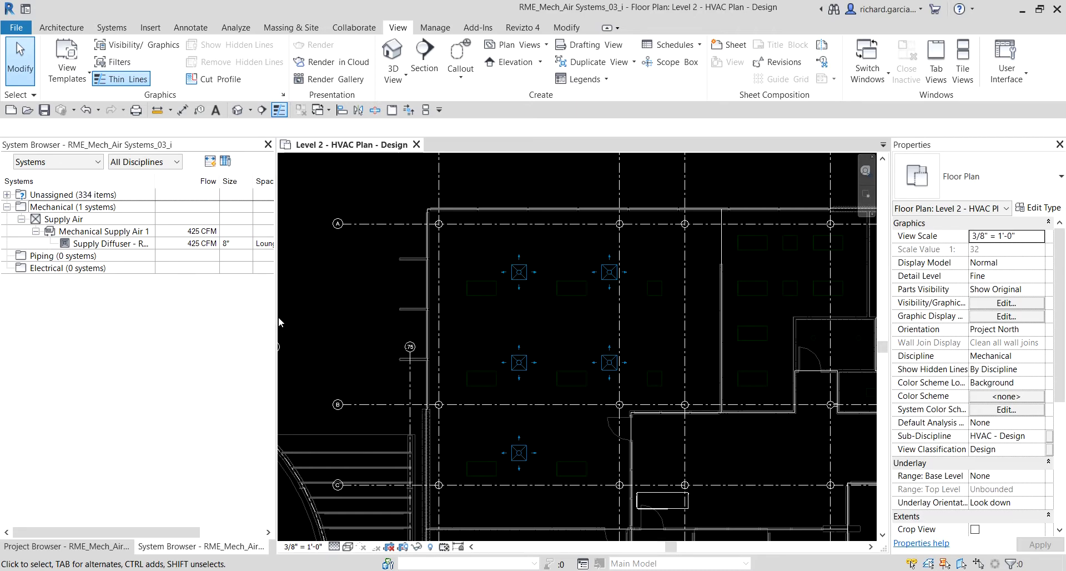
{"action": "left_click_drag", "start_coordinate": [278, 314], "coordinate": [413, 312]}
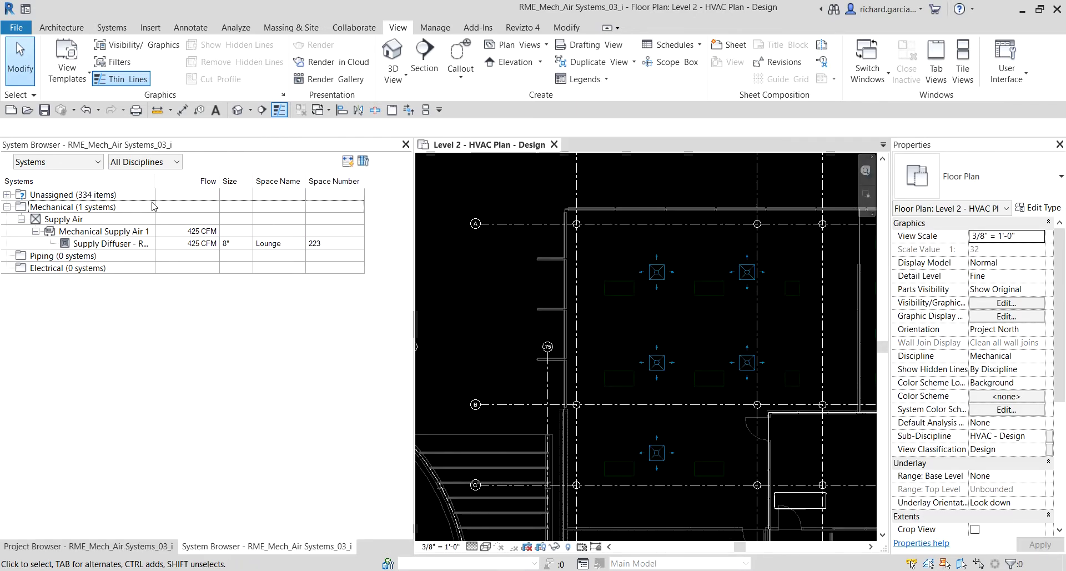
{"action": "left_click_drag", "start_coordinate": [154, 183], "coordinate": [211, 192]}
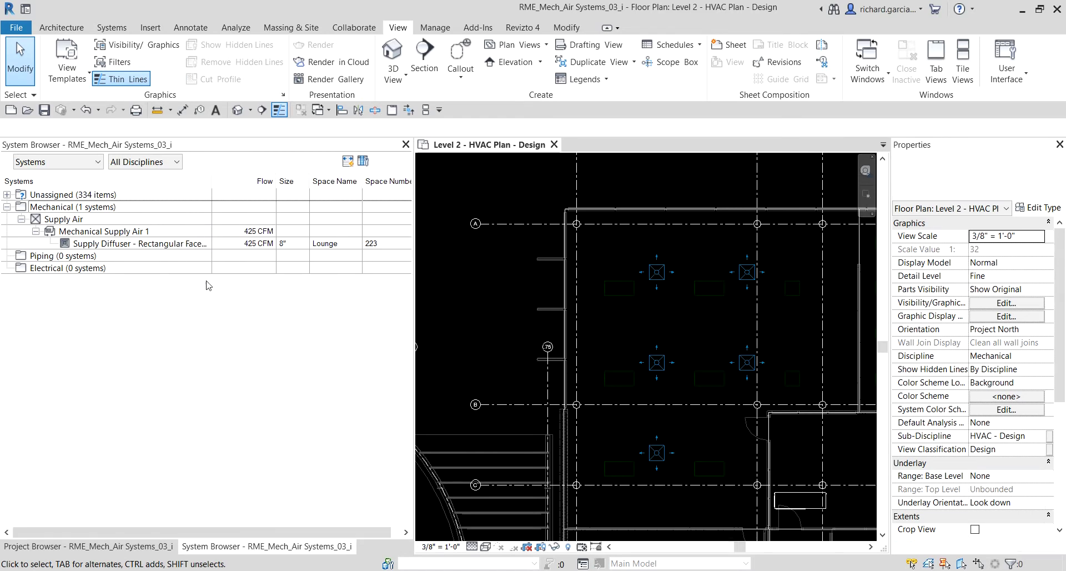
Step: Review the flow, size, space name and space number listed for the diffuser under Mechanical Supply Air 1 in the System Browser
{"action": "left_click_drag", "start_coordinate": [286, 532], "coordinate": [295, 533]}
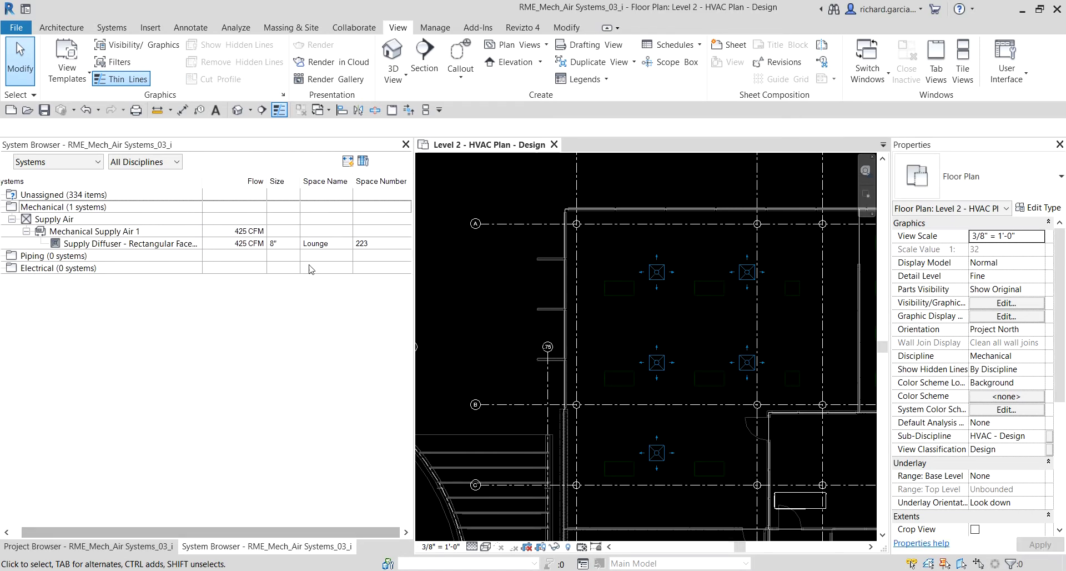
{"action": "left_click", "coordinate": [150, 245]}
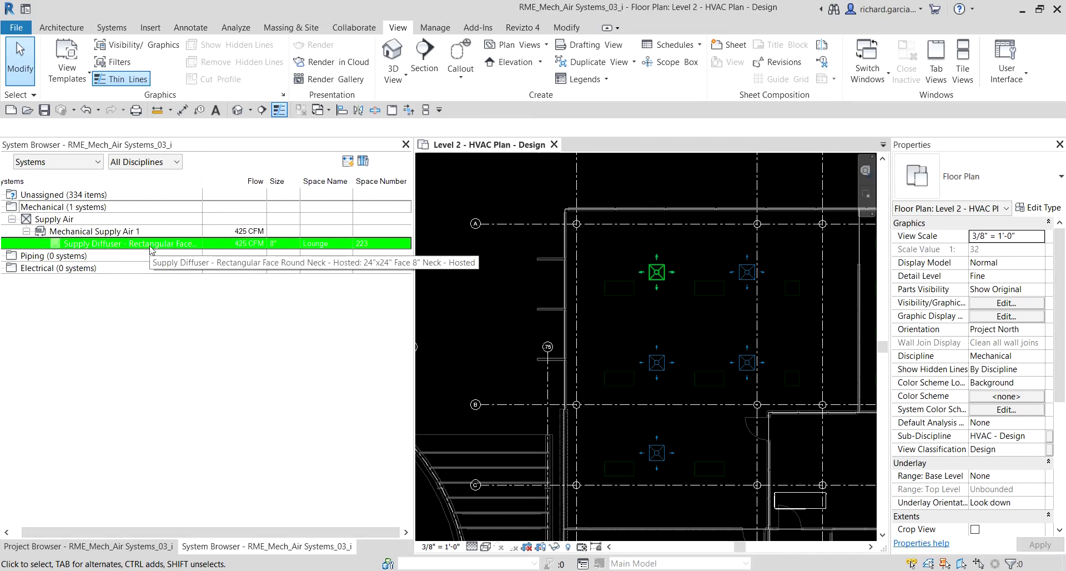
{"action": "left_click", "coordinate": [358, 353]}
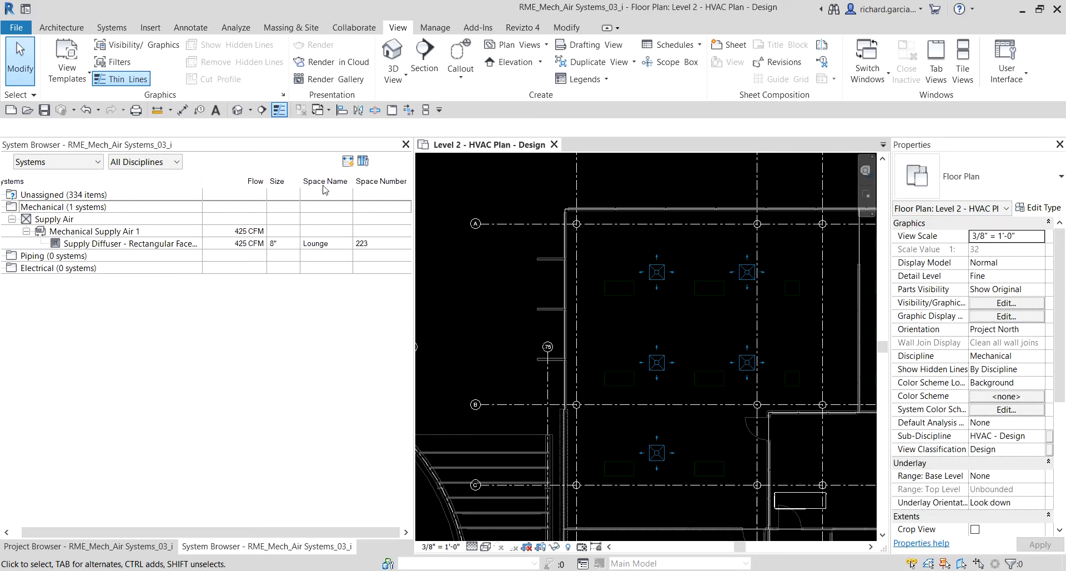
{"action": "left_click", "coordinate": [364, 244]}
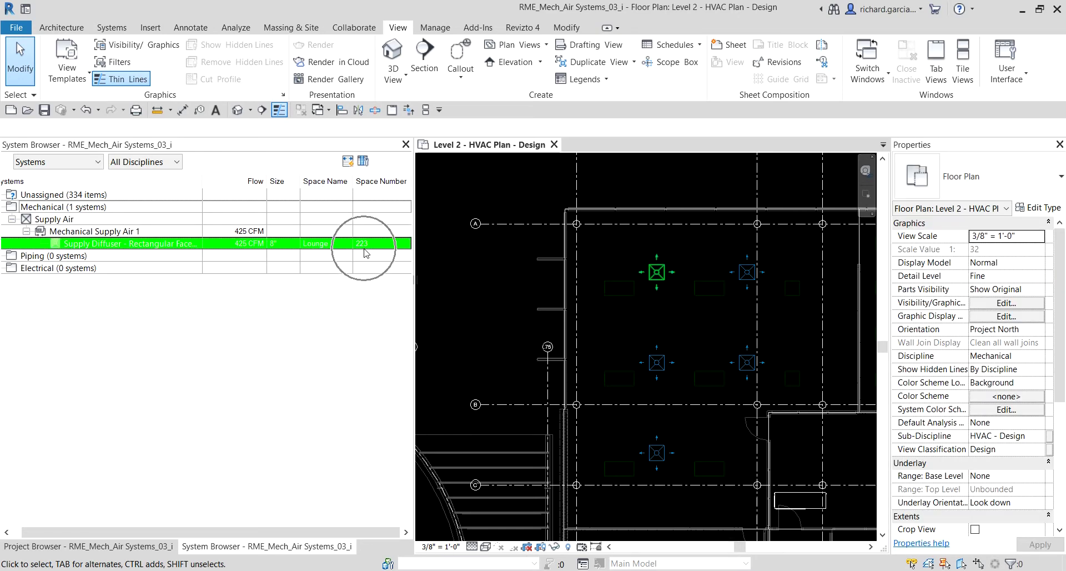
{"action": "left_click", "coordinate": [334, 255]}
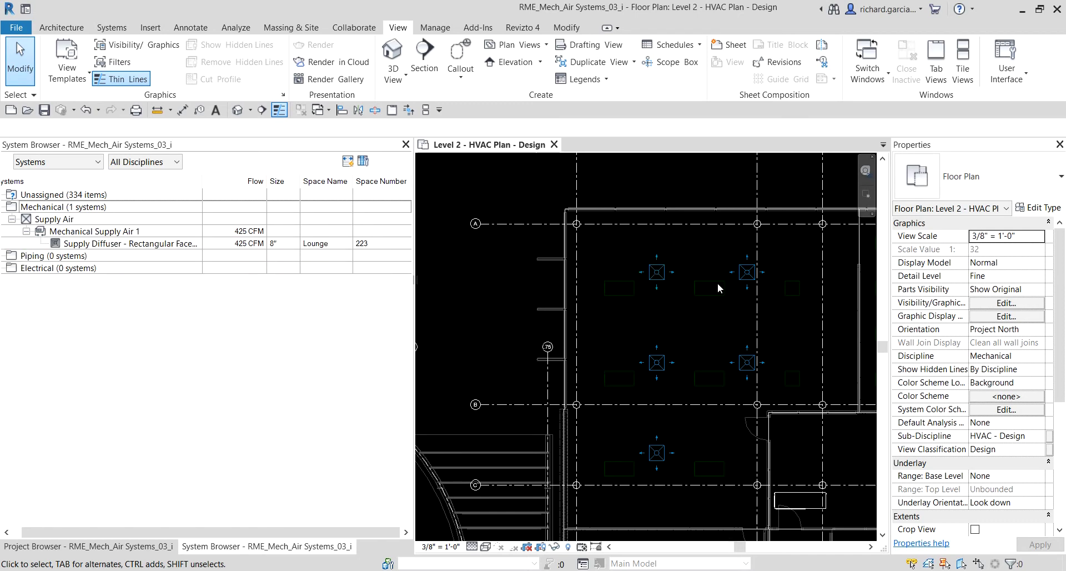
Step: Select the Lounge 223 space around the diffusers to check its name and extent, and clear the selection
{"action": "scroll", "coordinate": [675, 302], "scroll_direction": "down", "scroll_amount": 2}
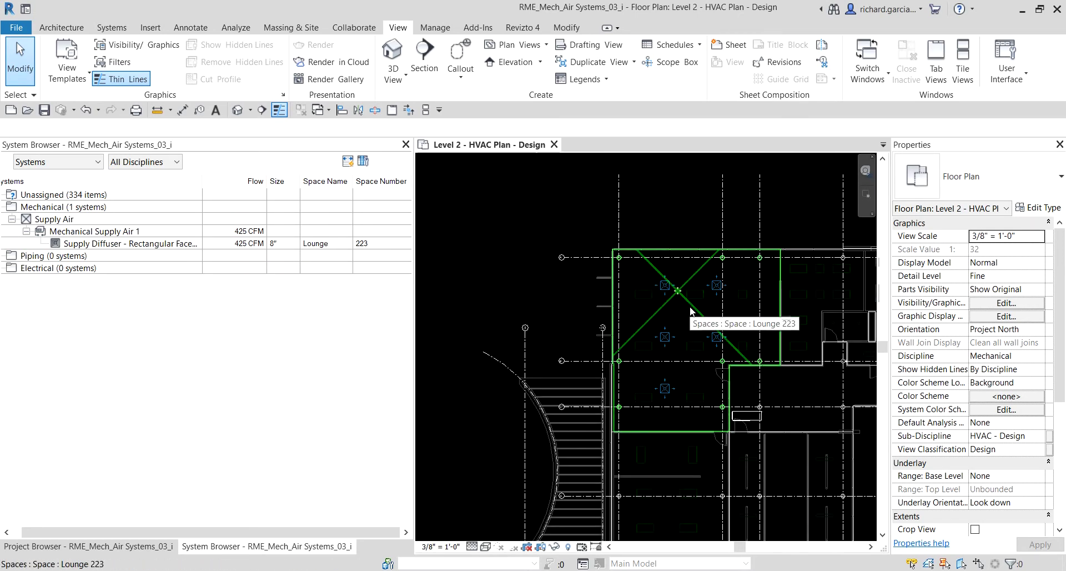
{"action": "left_click", "coordinate": [689, 306]}
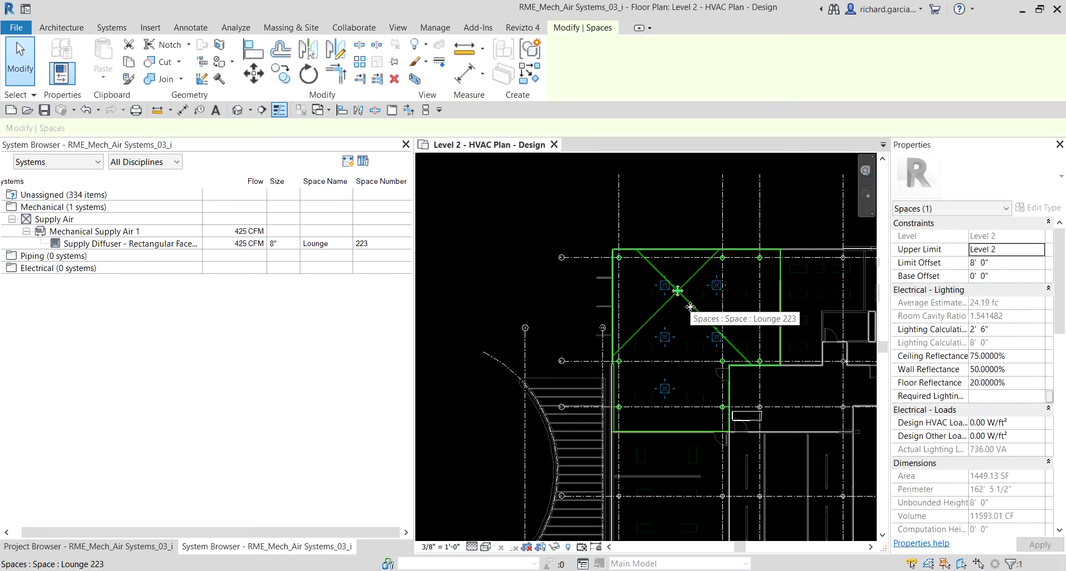
{"action": "left_click", "coordinate": [527, 219]}
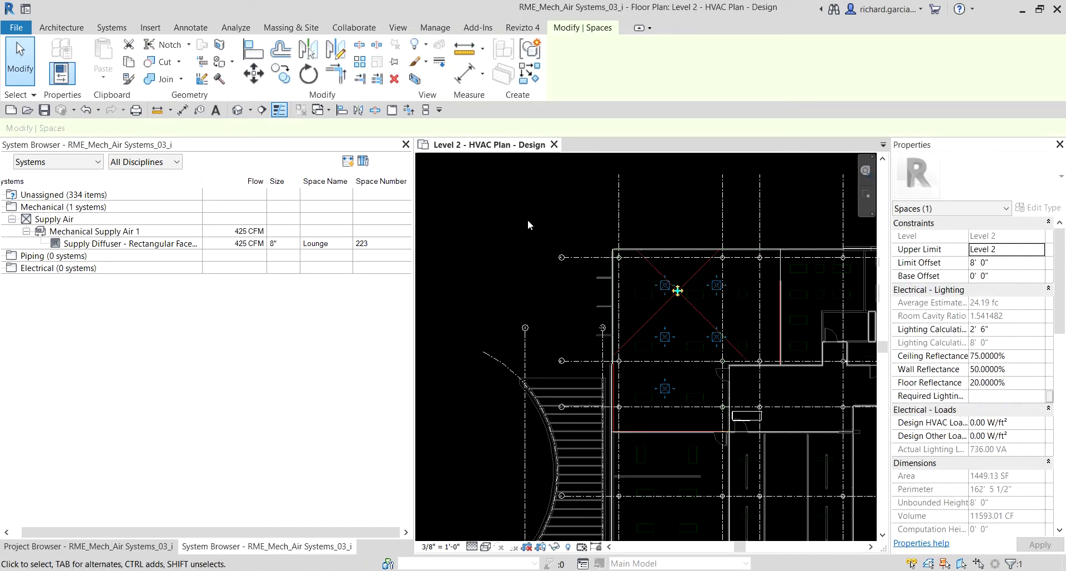
Step: Compare the diffuser's flow with the Mechanical Supply Air 1 system flow in the System Browser
{"action": "left_click", "coordinate": [243, 247]}
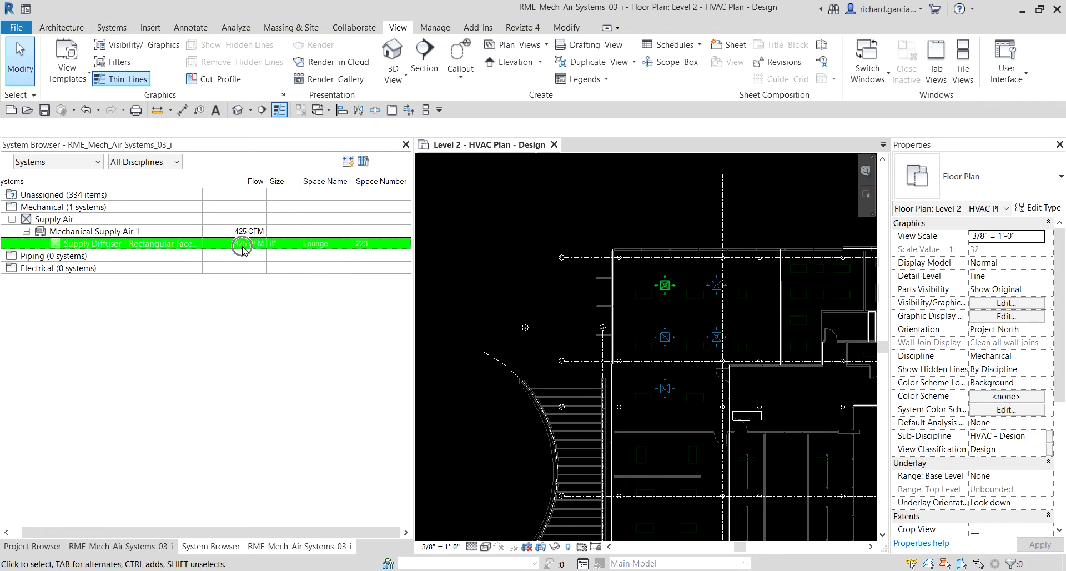
{"action": "left_click", "coordinate": [253, 335]}
{"action": "left_click", "coordinate": [240, 249]}
{"action": "key", "text": "Escape"}
{"action": "left_click", "coordinate": [100, 233]}
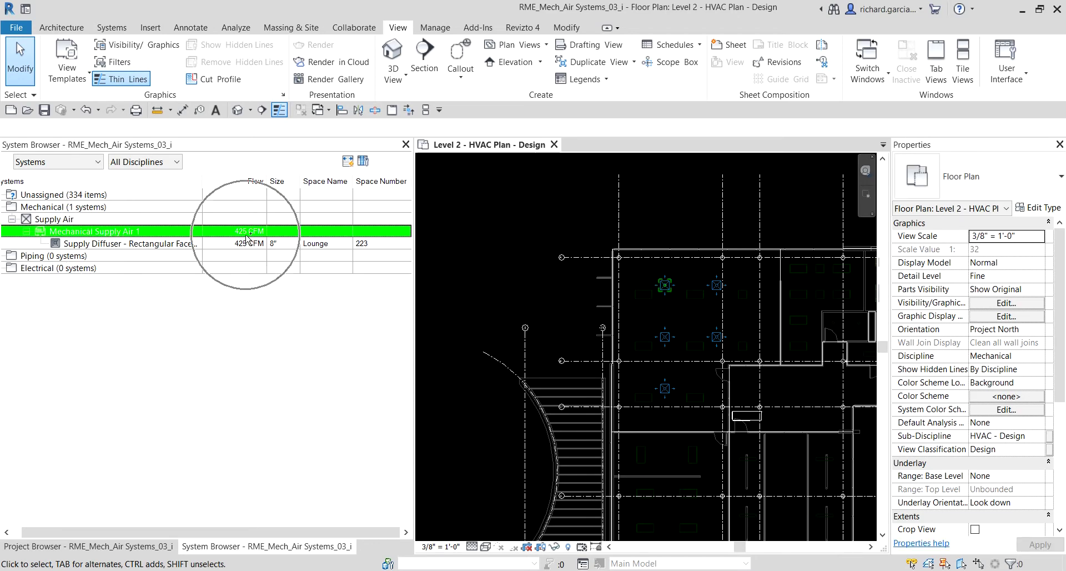
Step: Select the upper-left supply diffuser near grid A to check its flow setting, and clear the selection
{"action": "scroll", "coordinate": [644, 283], "scroll_direction": "up", "scroll_amount": 4}
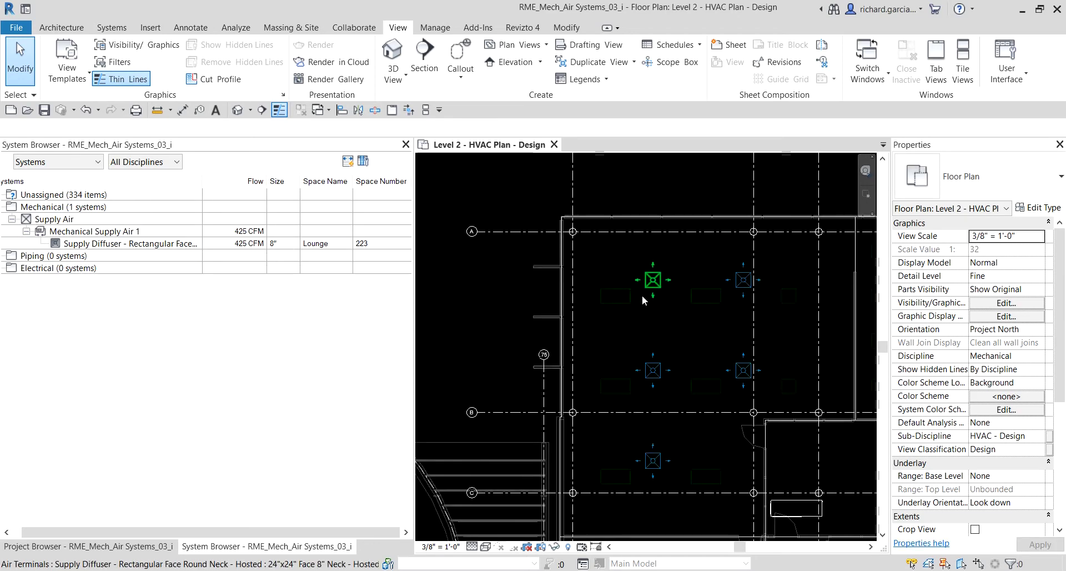
{"action": "left_click", "coordinate": [662, 269]}
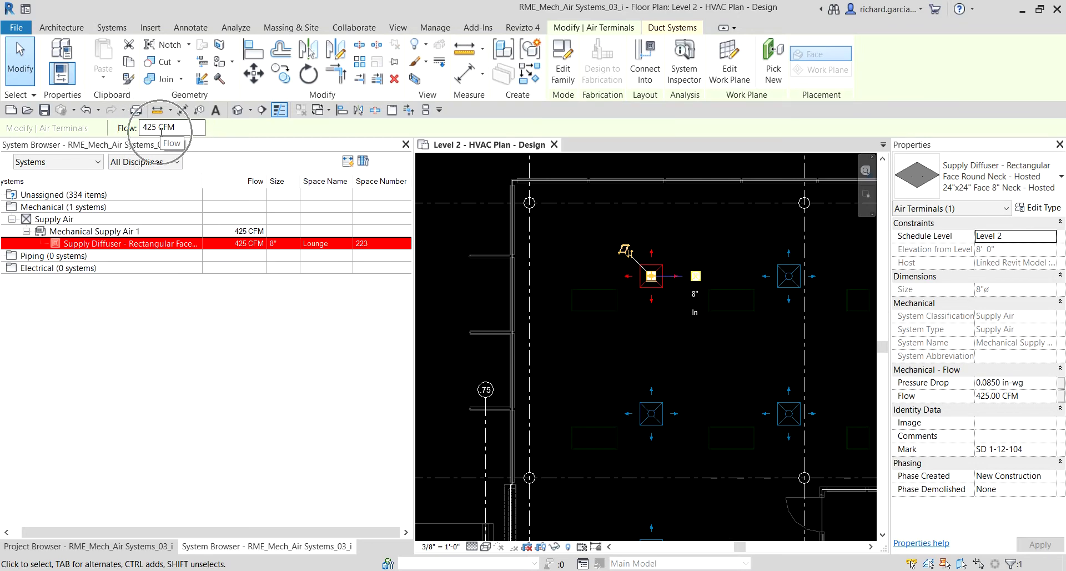
{"action": "scroll", "coordinate": [686, 352], "scroll_direction": "down", "scroll_amount": 3}
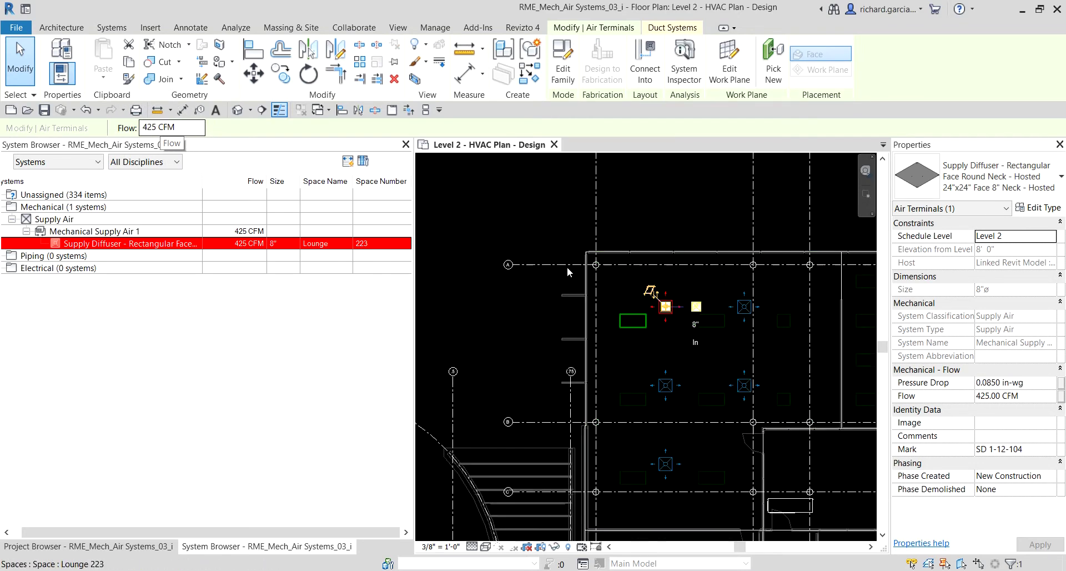
{"action": "left_click", "coordinate": [517, 211]}
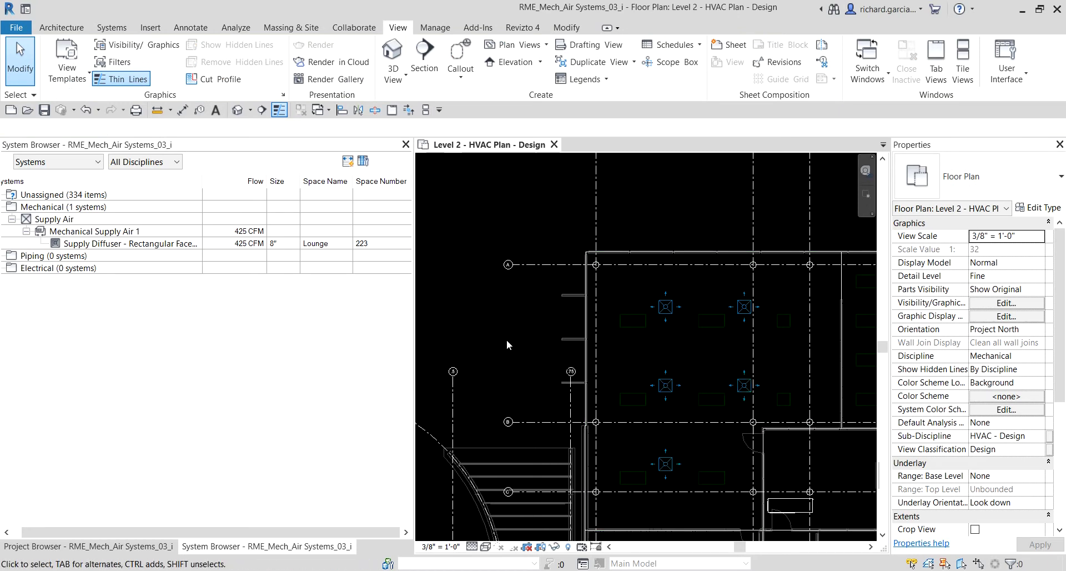
Step: Edit the Mechanical Supply Air 1 system from the upper-left diffuser, adding the other four Lounge supply diffusers, and finish editing
{"action": "scroll", "coordinate": [671, 347], "scroll_direction": "up", "scroll_amount": 1}
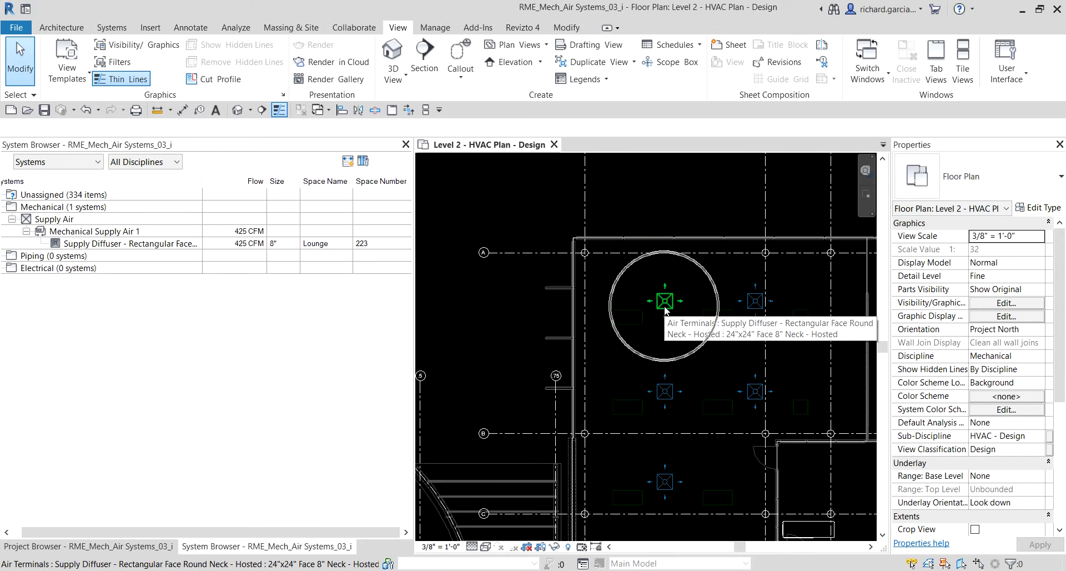
{"action": "left_click", "coordinate": [665, 308]}
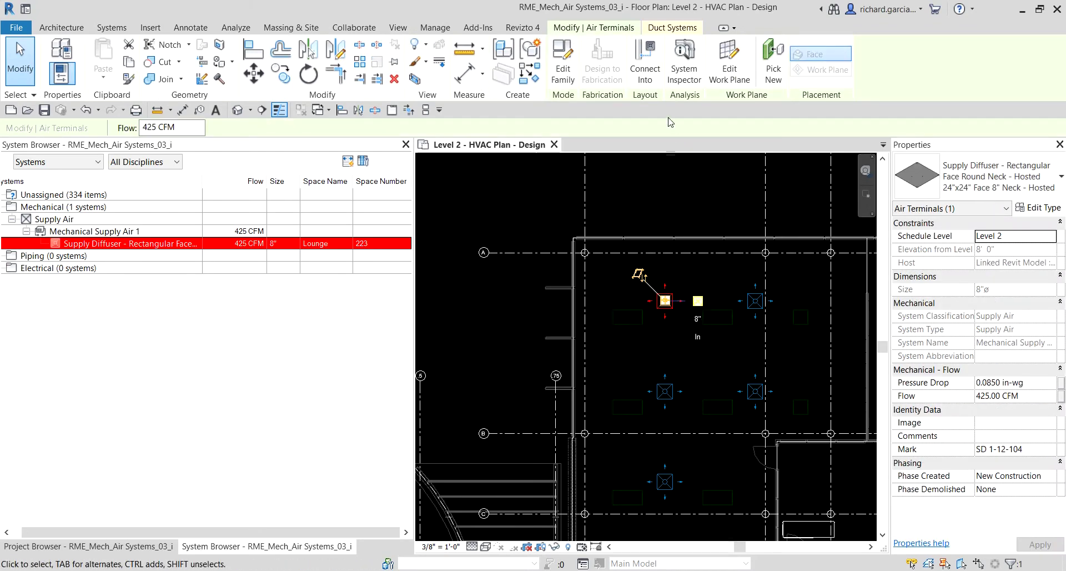
{"action": "left_click", "coordinate": [664, 32]}
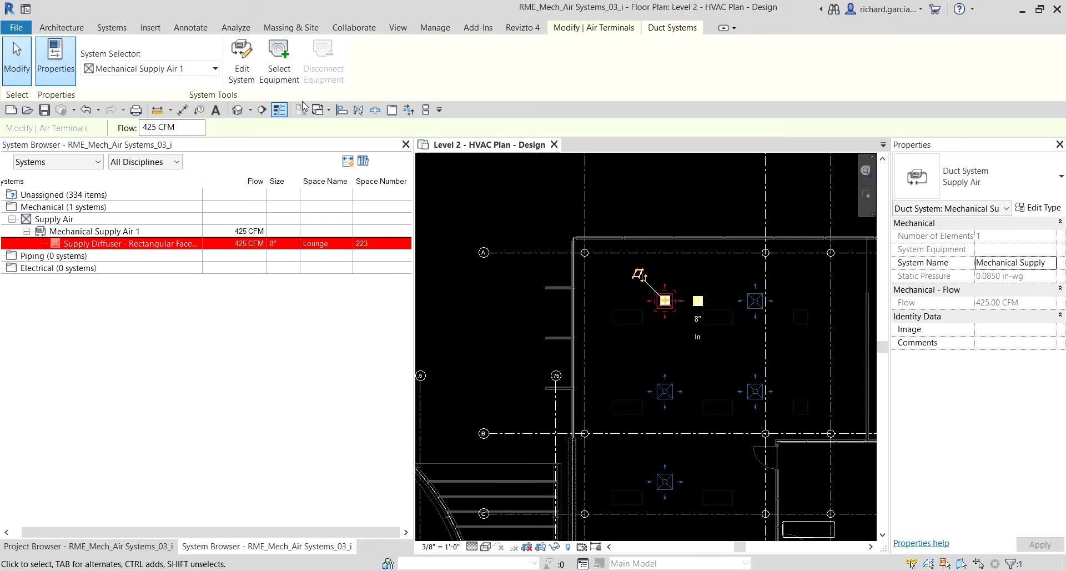
{"action": "left_click", "coordinate": [242, 61]}
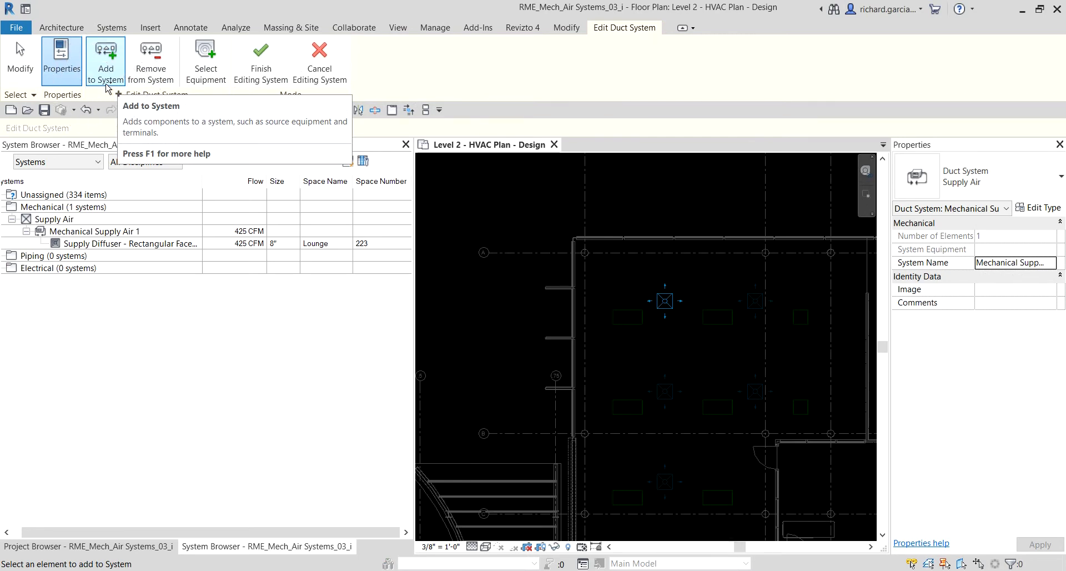
{"action": "middle_click_drag", "start_coordinate": [678, 377], "coordinate": [616, 312]}
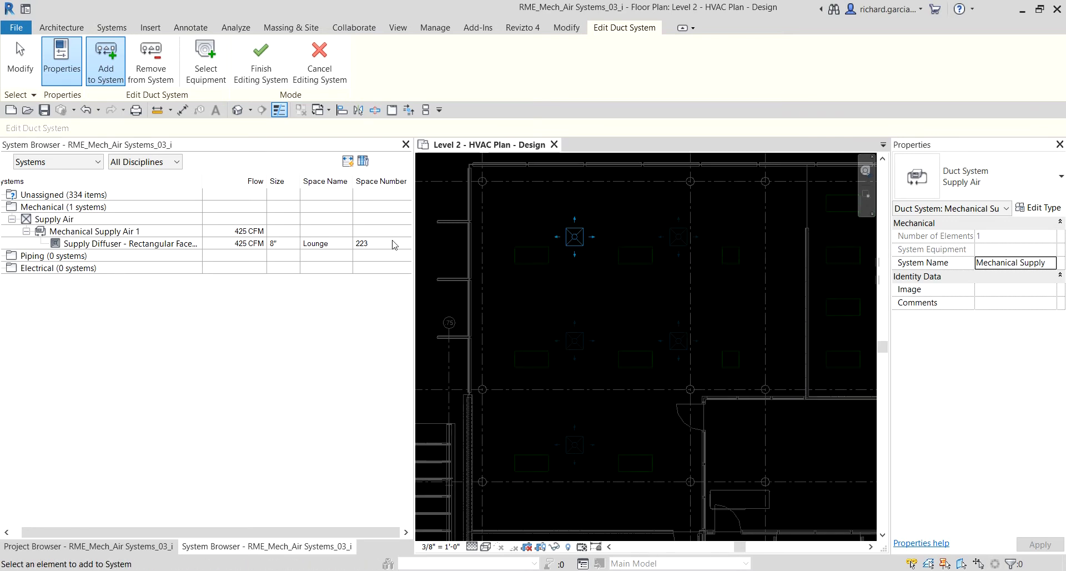
{"action": "left_click", "coordinate": [252, 233]}
{"action": "left_click", "coordinate": [681, 253]}
{"action": "left_click", "coordinate": [673, 348]}
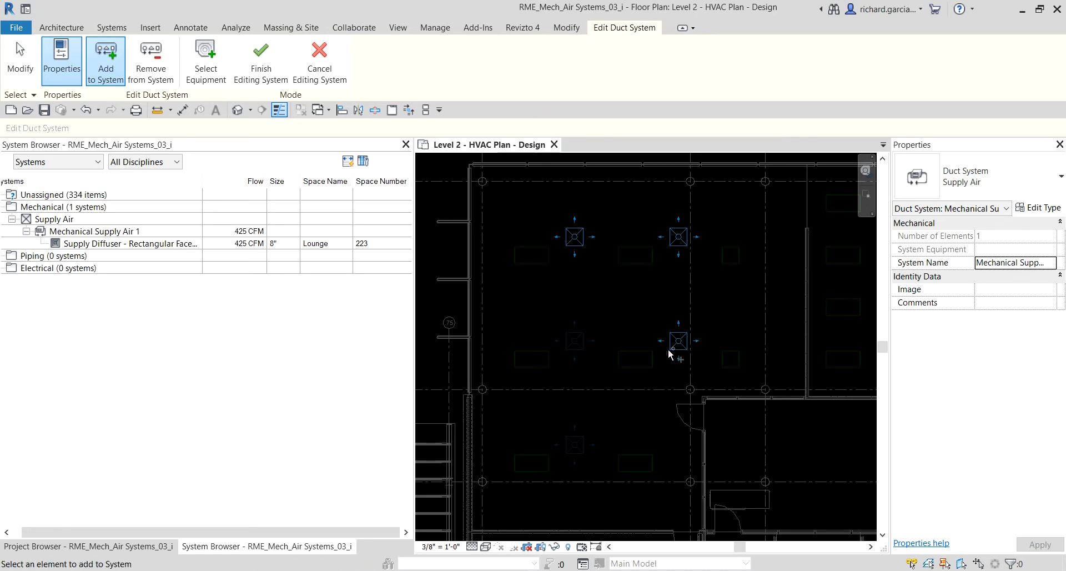
{"action": "left_click", "coordinate": [575, 349]}
{"action": "left_click", "coordinate": [567, 451]}
{"action": "left_click", "coordinate": [261, 70]}
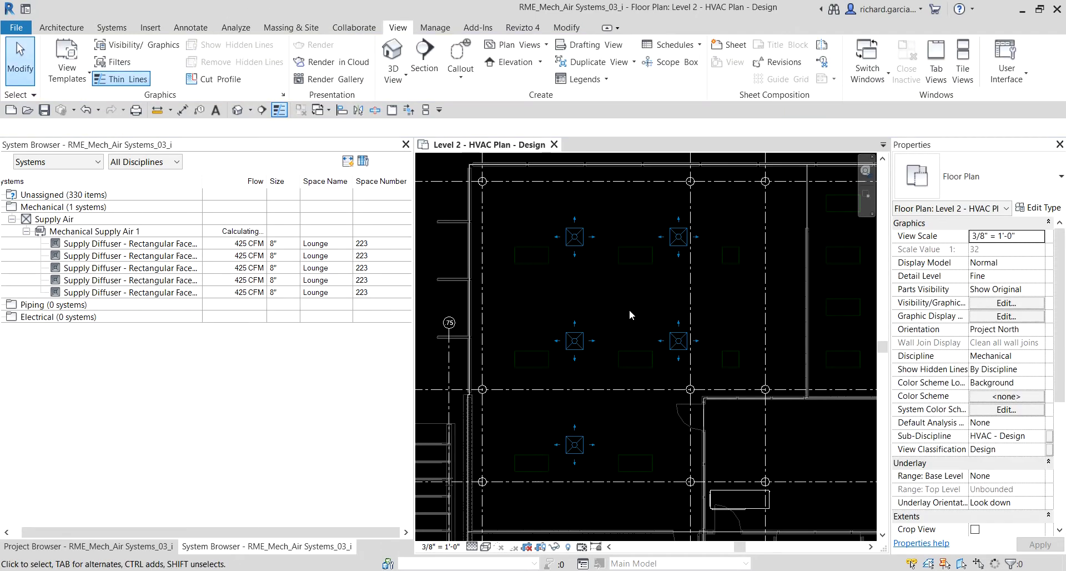
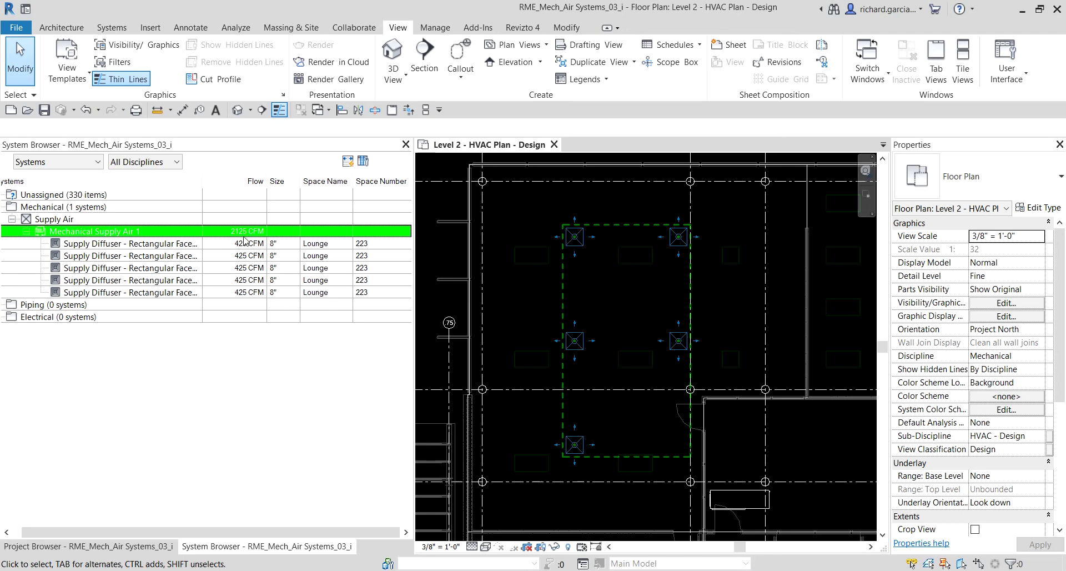
Step: Select Mechanical Supply Air 1 in the System Browser to review its diffusers and total flow, and clear the selection
{"action": "key", "text": "Escape"}
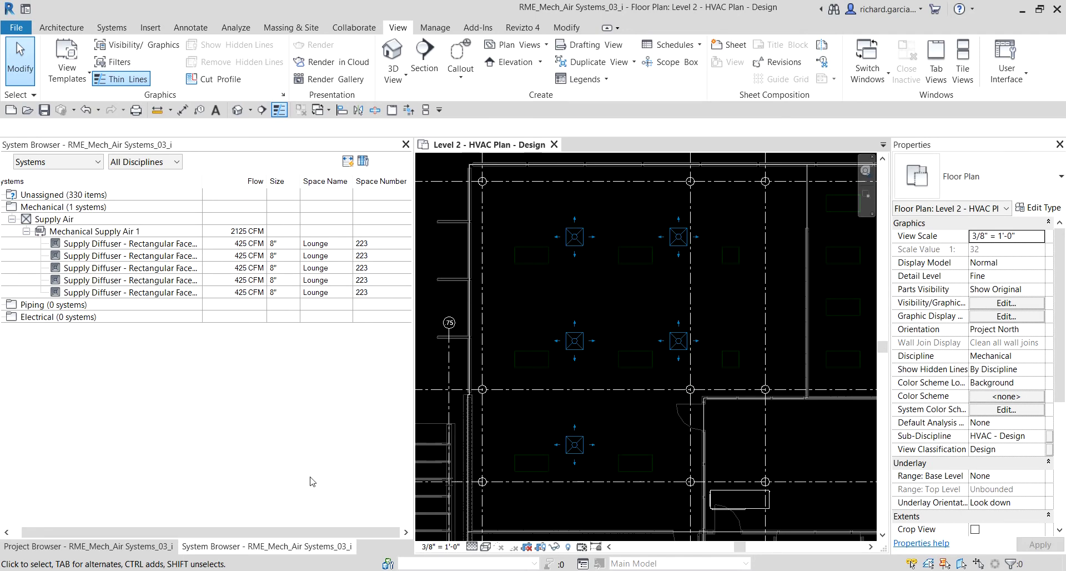
{"action": "left_click", "coordinate": [93, 232]}
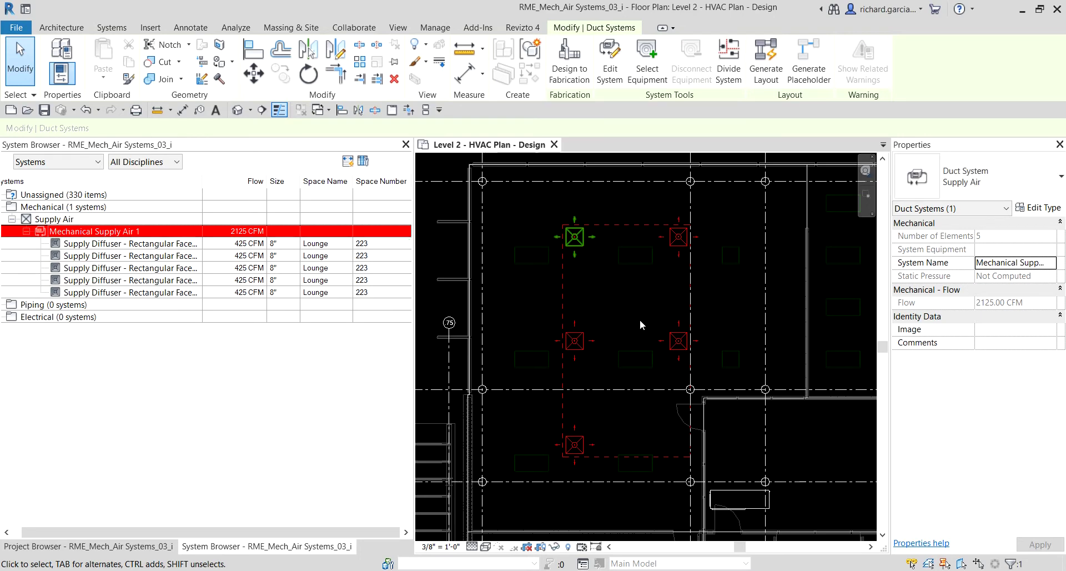
{"action": "scroll", "coordinate": [640, 321], "scroll_direction": "down", "scroll_amount": 2}
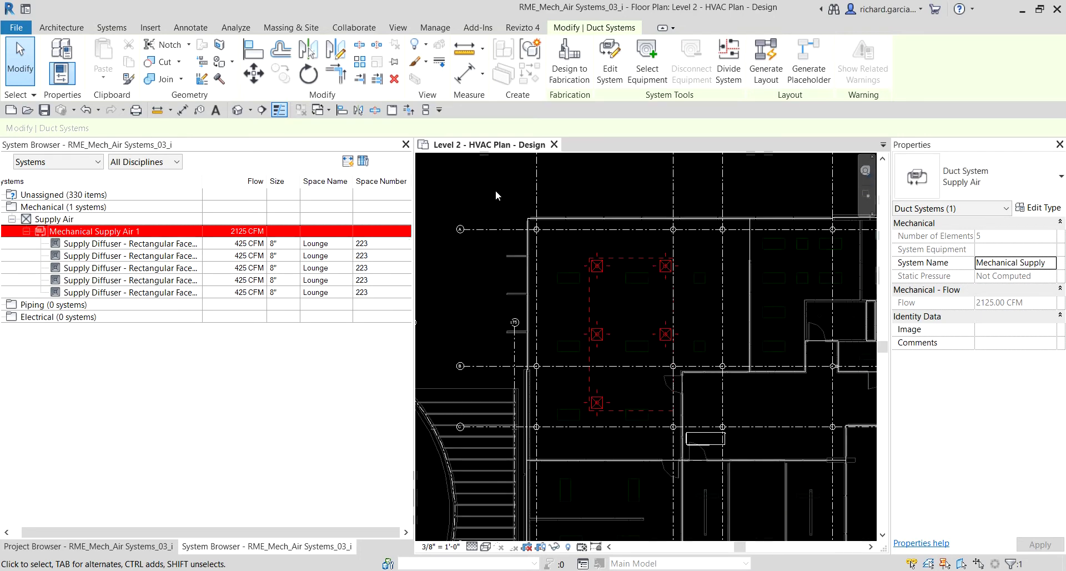
{"action": "key", "text": "Escape"}
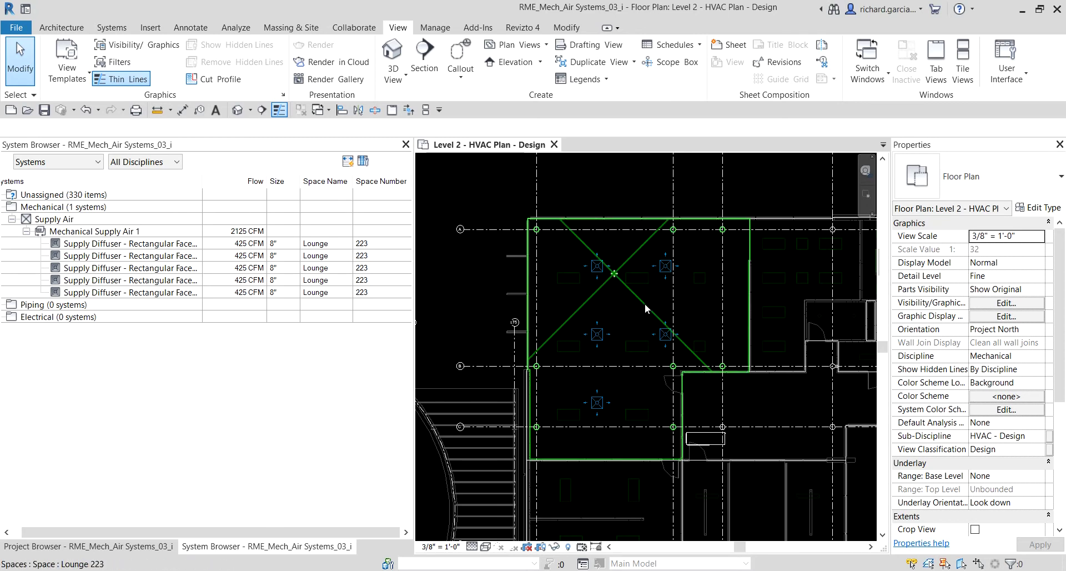
Step: Examine the WSHP mechanical equipment unit below grid C and its location relative to the Lounge diffusers
{"action": "scroll", "coordinate": [708, 467], "scroll_direction": "up", "scroll_amount": 3}
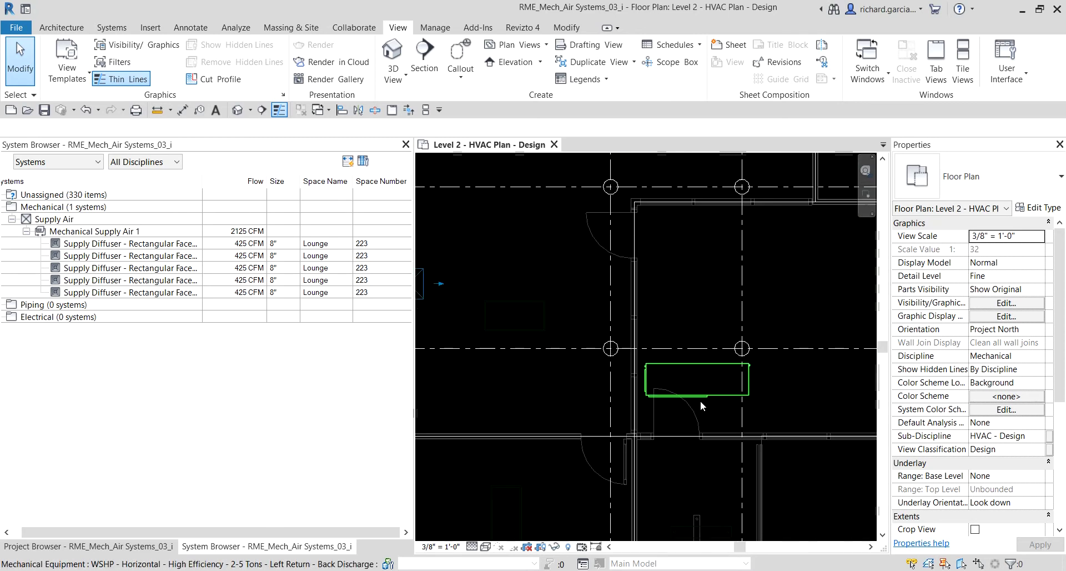
{"action": "scroll", "coordinate": [701, 397], "scroll_direction": "down", "scroll_amount": 2}
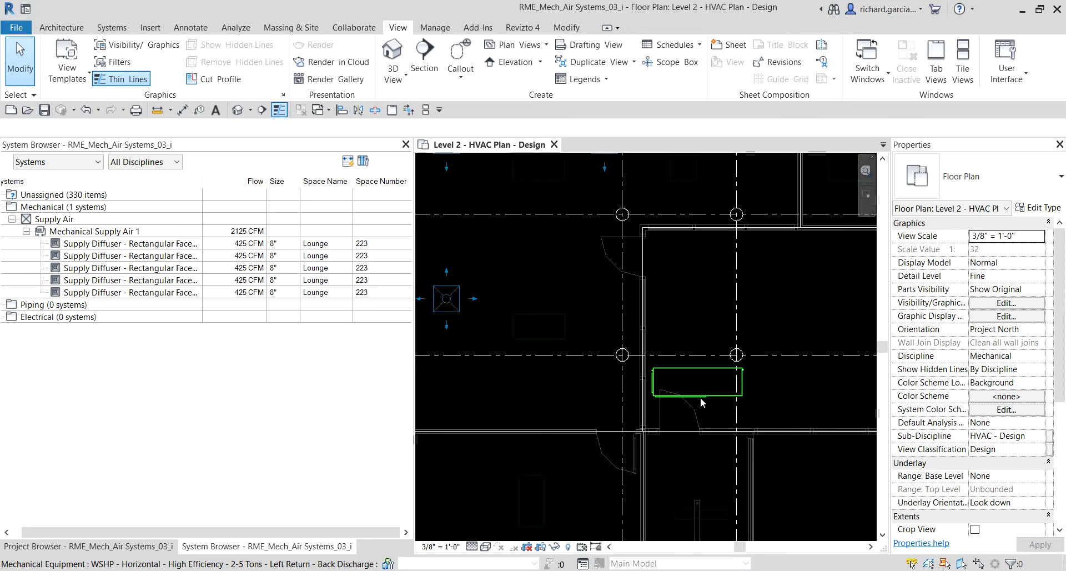
{"action": "scroll", "coordinate": [700, 396], "scroll_direction": "down", "scroll_amount": 2}
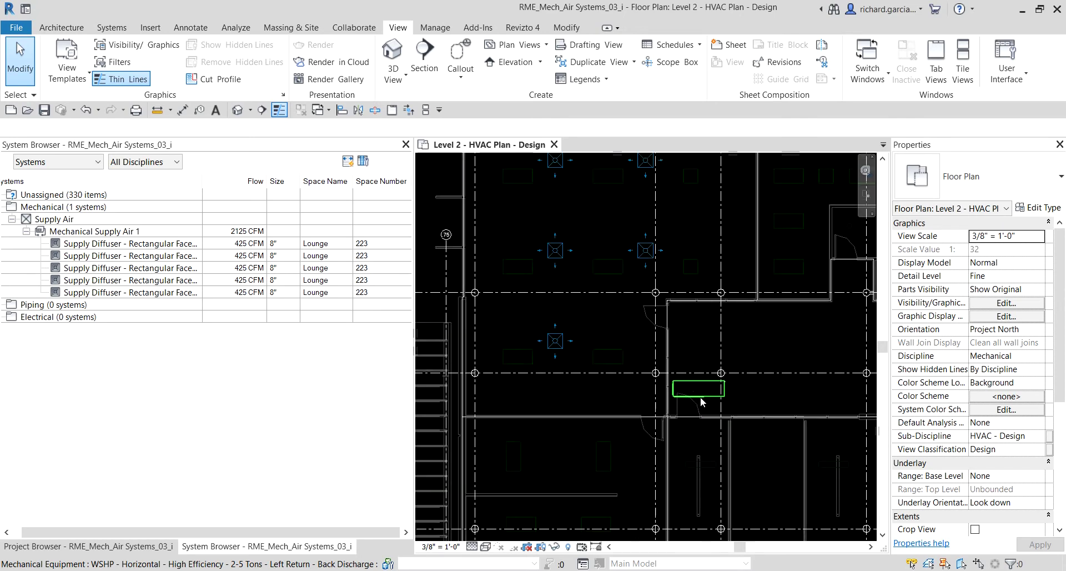
{"action": "left_click", "coordinate": [156, 232]}
{"action": "left_click", "coordinate": [615, 299]}
{"action": "scroll", "coordinate": [615, 299], "scroll_direction": "down", "scroll_amount": 1}
{"action": "middle_click_drag", "start_coordinate": [591, 231], "coordinate": [591, 291]}
{"action": "scroll", "coordinate": [591, 291], "scroll_direction": "up", "scroll_amount": 1}
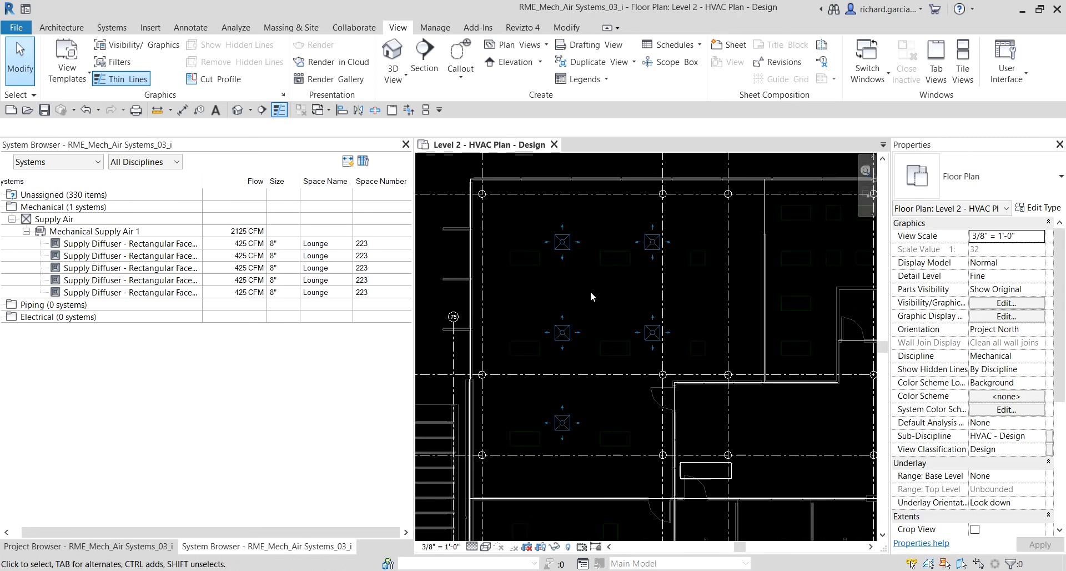
Step: Assign the WSHP unit in the corridor as the equipment for Mechanical Supply Air 1, starting from the middle-left Lounge diffuser
{"action": "left_click", "coordinate": [558, 251]}
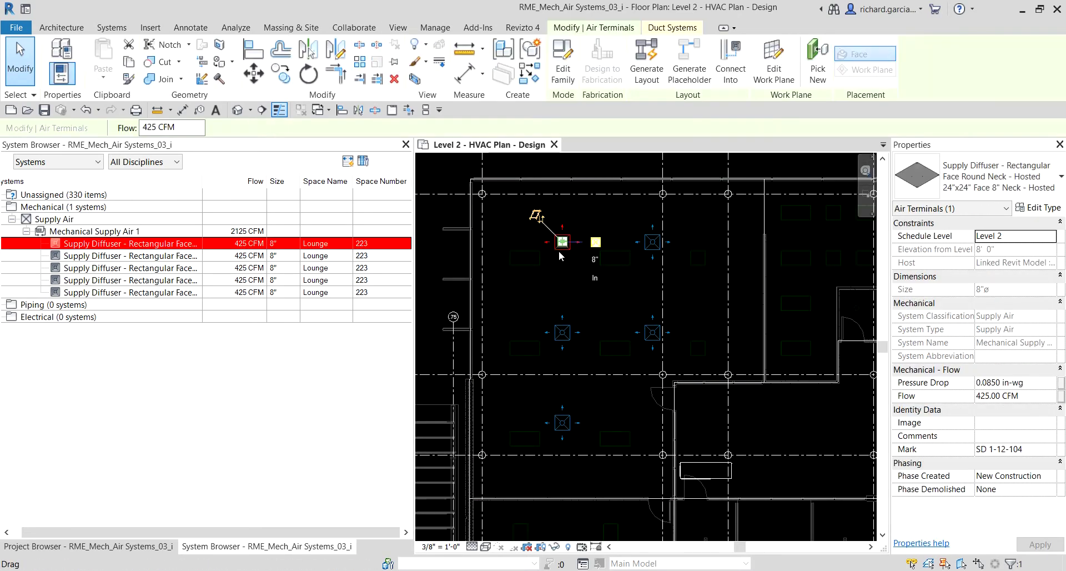
{"action": "left_click", "coordinate": [563, 332]}
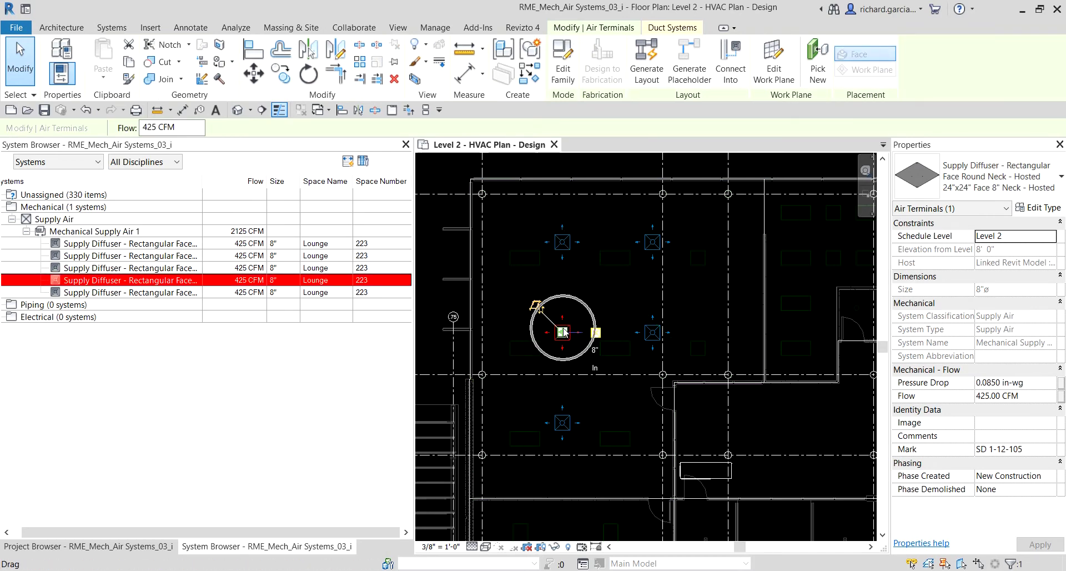
{"action": "left_click", "coordinate": [666, 29]}
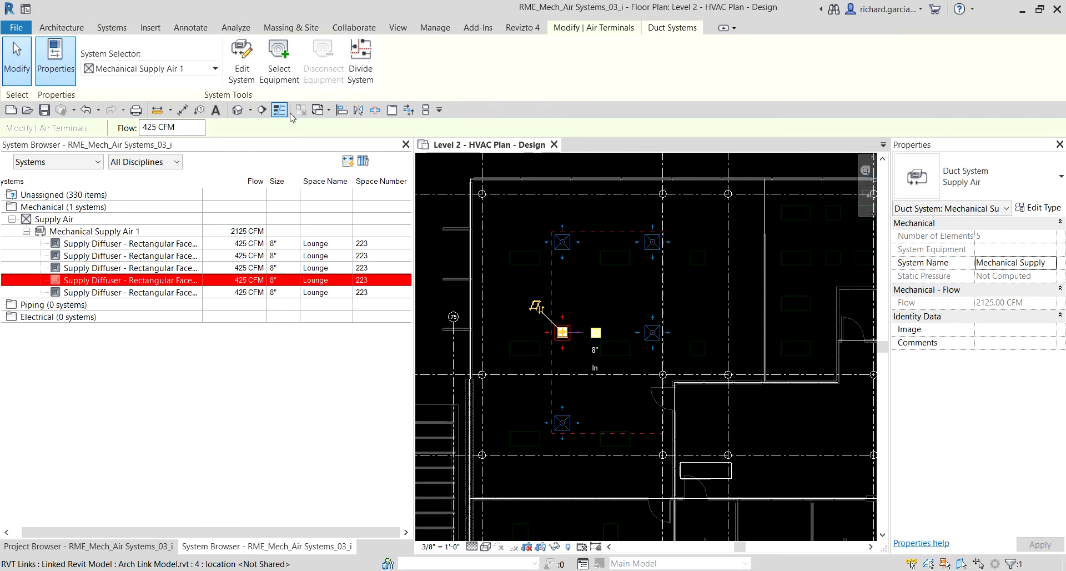
{"action": "left_click", "coordinate": [274, 74]}
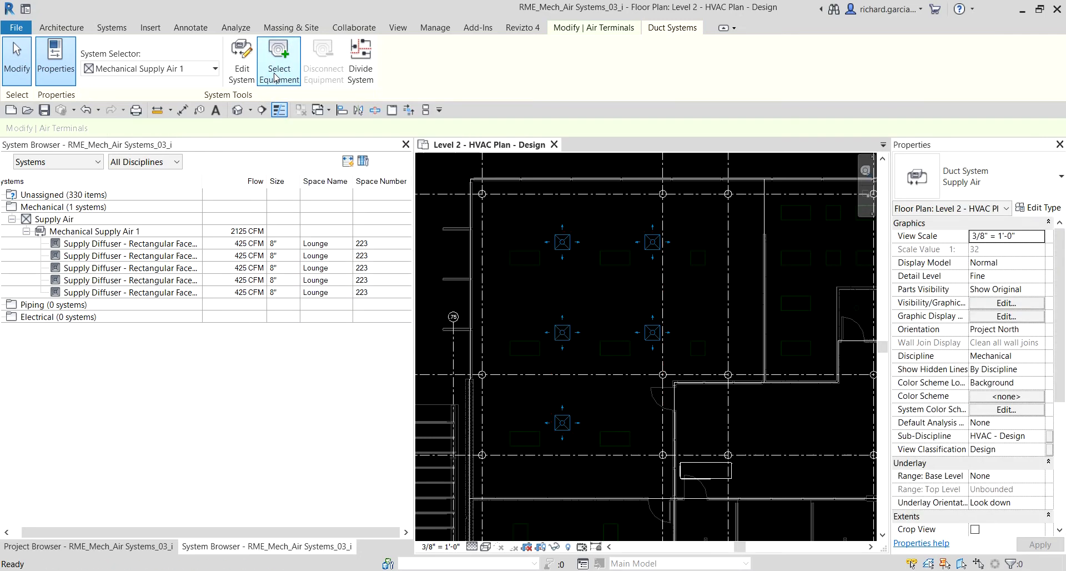
{"action": "left_click", "coordinate": [695, 463]}
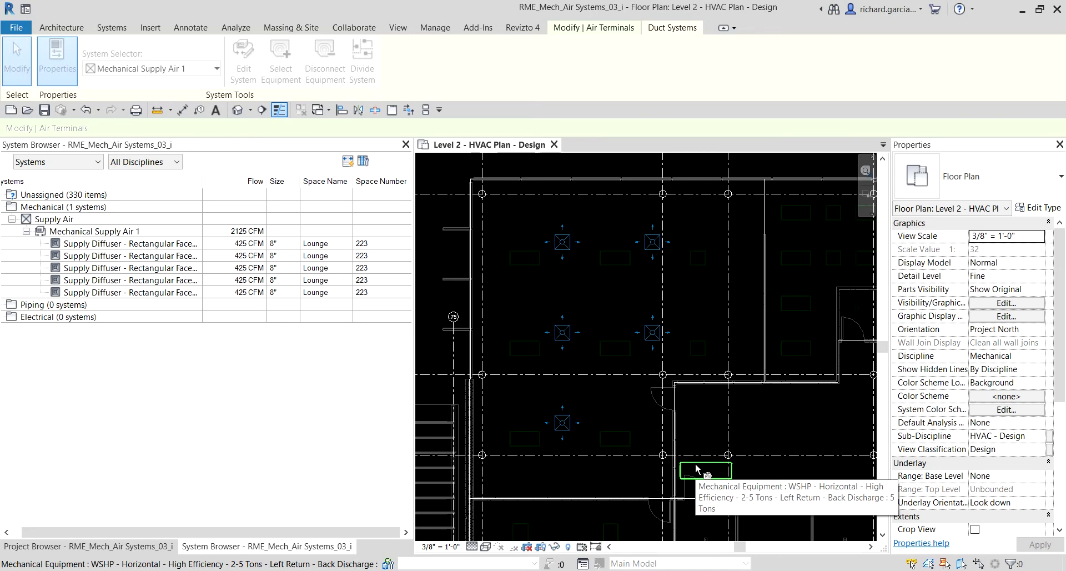
{"action": "left_click", "coordinate": [695, 469]}
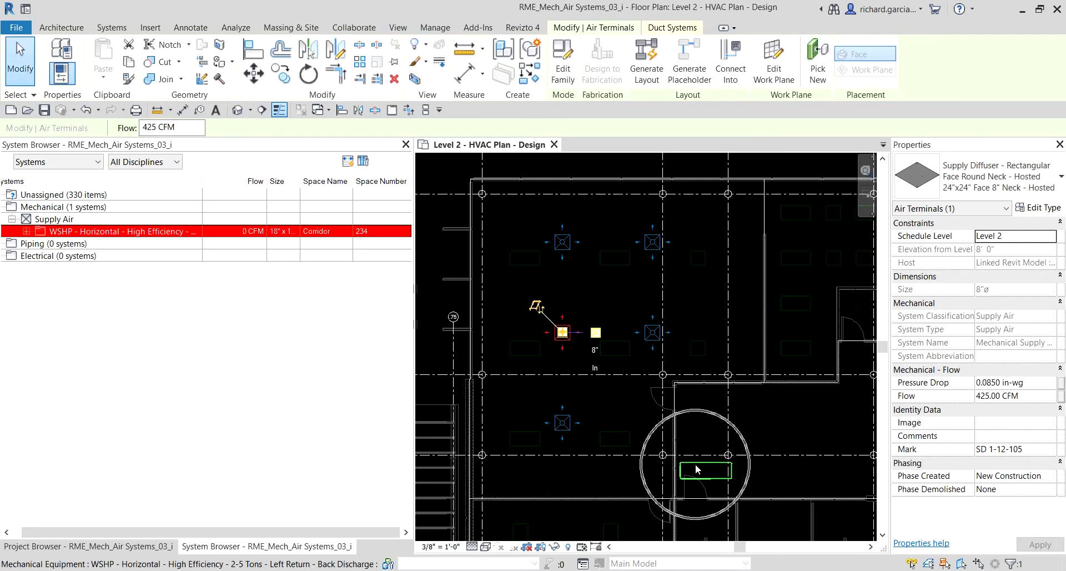
Step: Clear the selection and expand the WSHP entry in the System Browser down to the supply air system's diffusers
{"action": "left_click", "coordinate": [78, 234]}
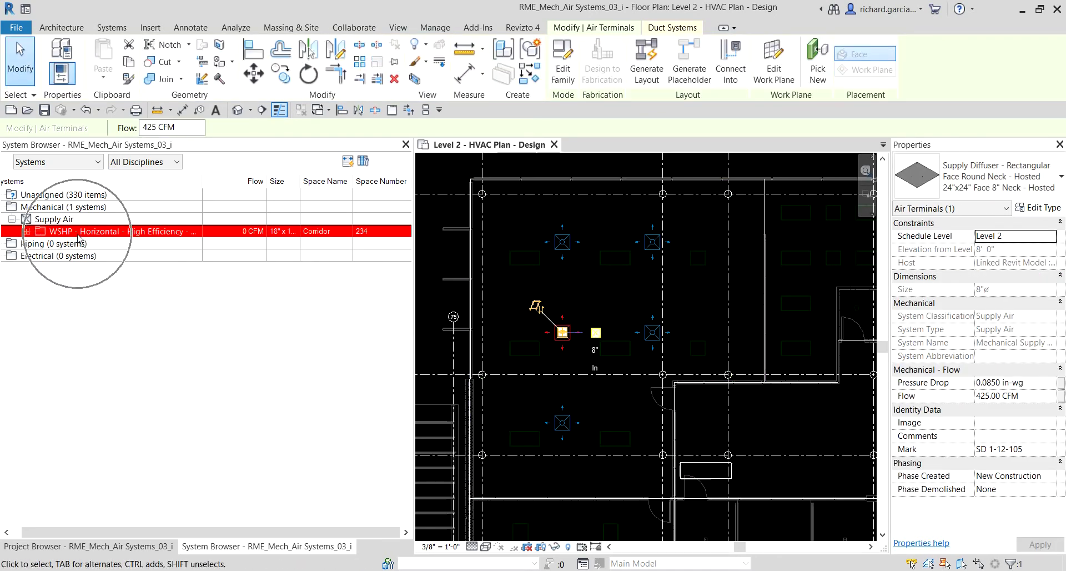
{"action": "left_click", "coordinate": [21, 70]}
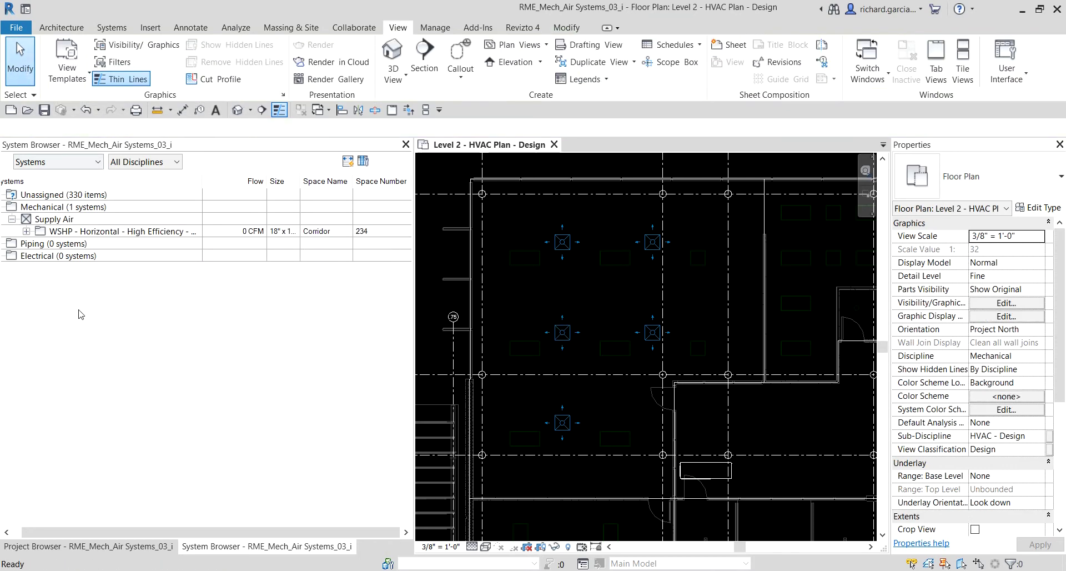
{"action": "left_click", "coordinate": [26, 231]}
{"action": "left_click", "coordinate": [40, 243]}
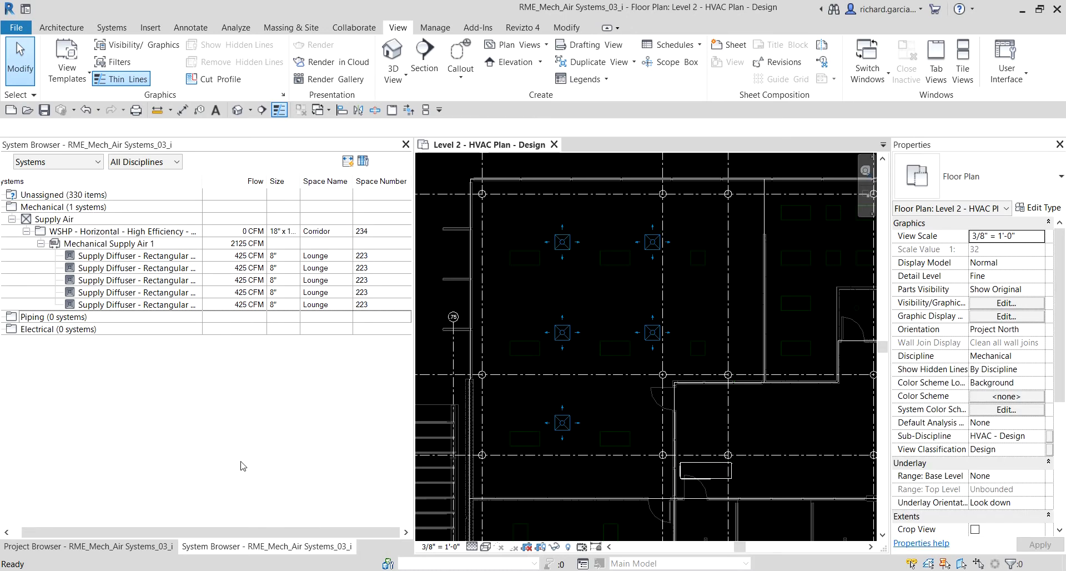
Step: Select the WSHP unit in the plan to check its Mark in the identity data, and clear the selection
{"action": "middle_click_drag", "start_coordinate": [683, 404], "coordinate": [608, 337]}
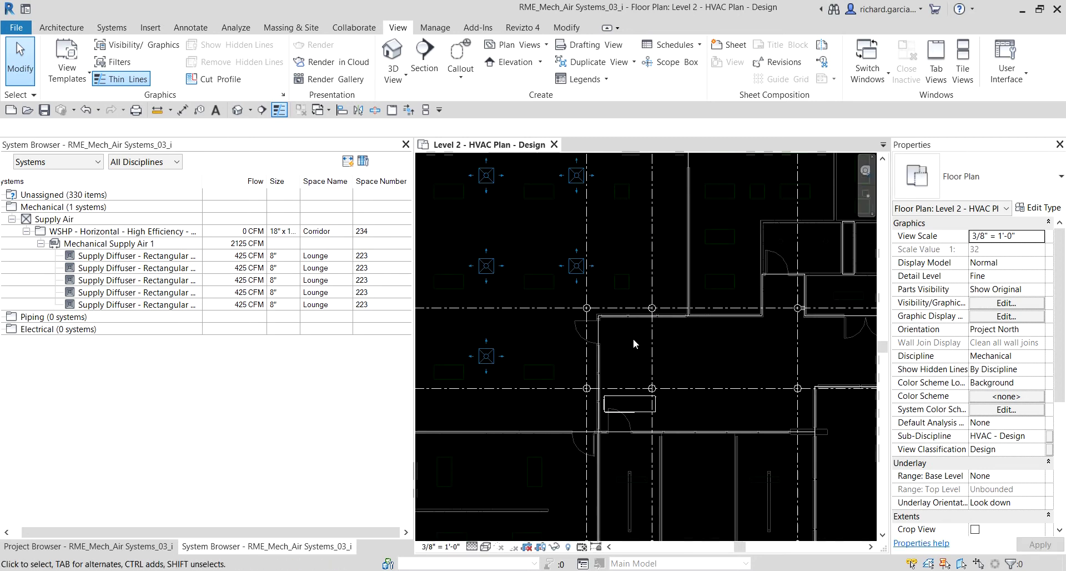
{"action": "left_click", "coordinate": [627, 399]}
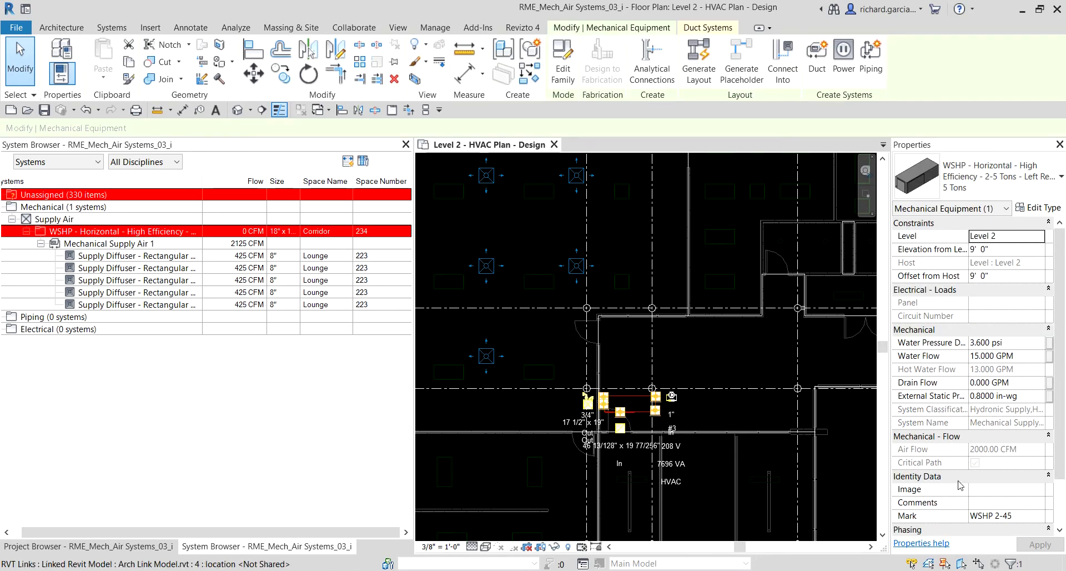
{"action": "left_click", "coordinate": [915, 517]}
{"action": "left_click", "coordinate": [634, 398]}
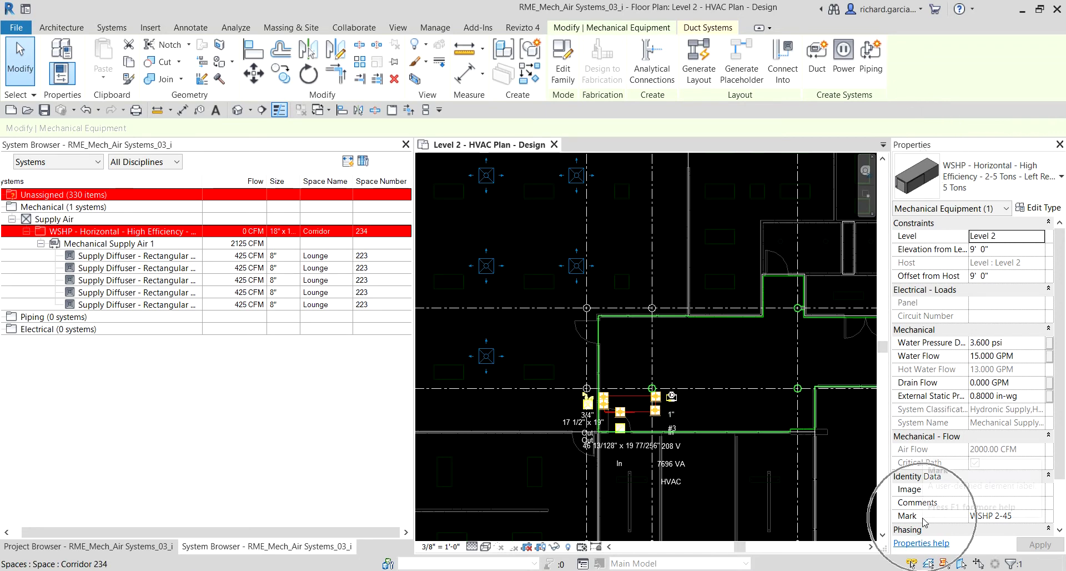
{"action": "left_click", "coordinate": [1022, 516]}
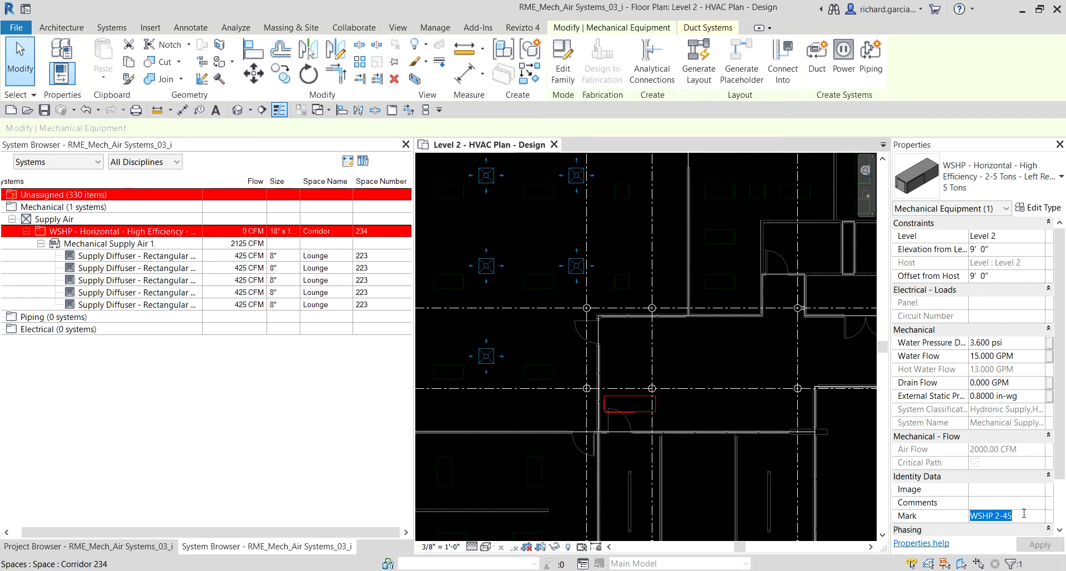
{"action": "left_click", "coordinate": [724, 369]}
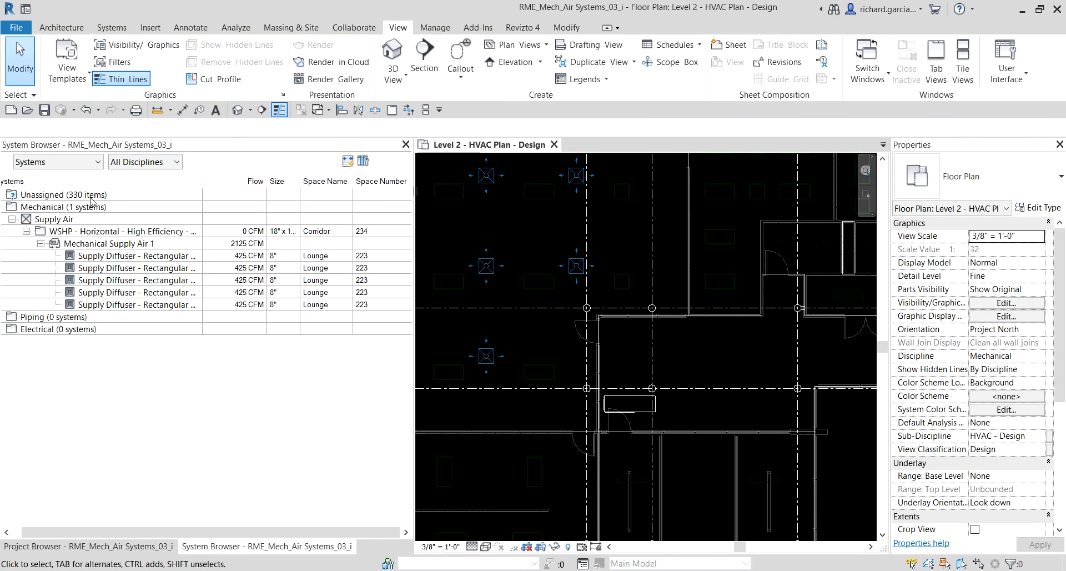
Step: Select Mechanical Supply Air 1 in the System Browser, change its system name to WSHP 2-45, and apply the change
{"action": "left_click", "coordinate": [96, 243]}
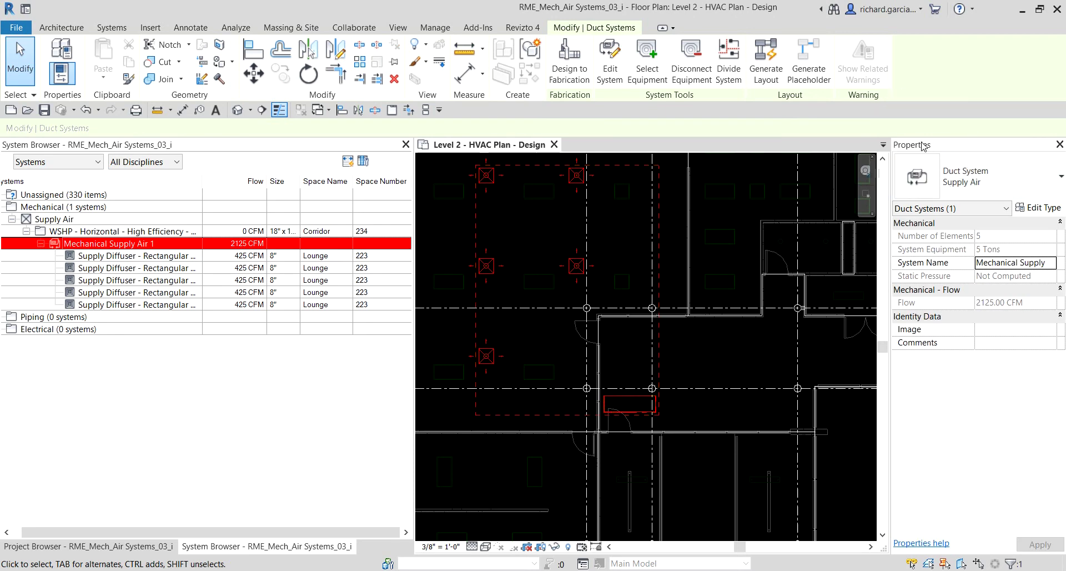
{"action": "left_click", "coordinate": [917, 262]}
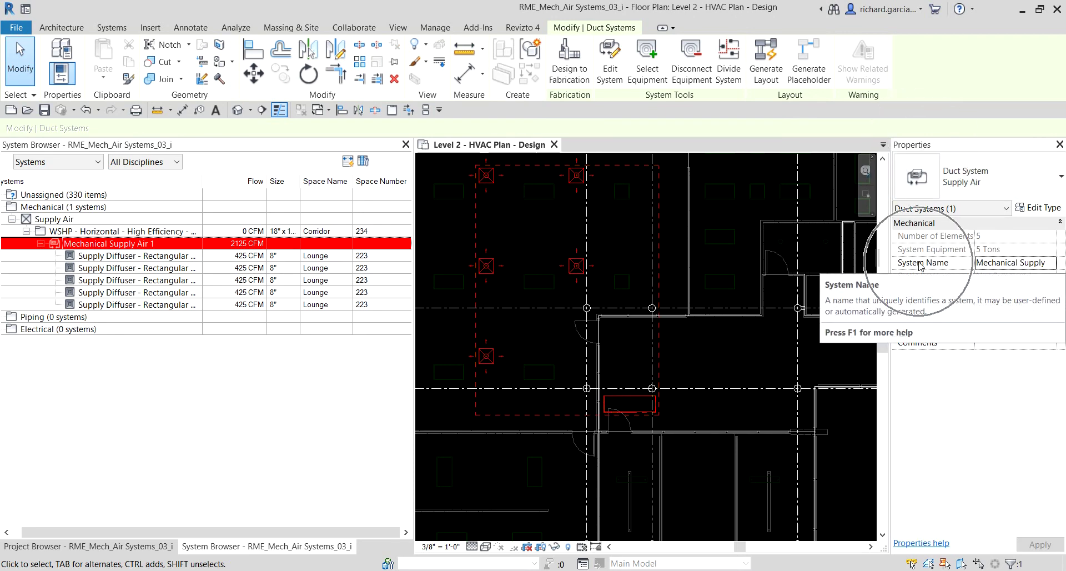
{"action": "left_click", "coordinate": [1020, 265]}
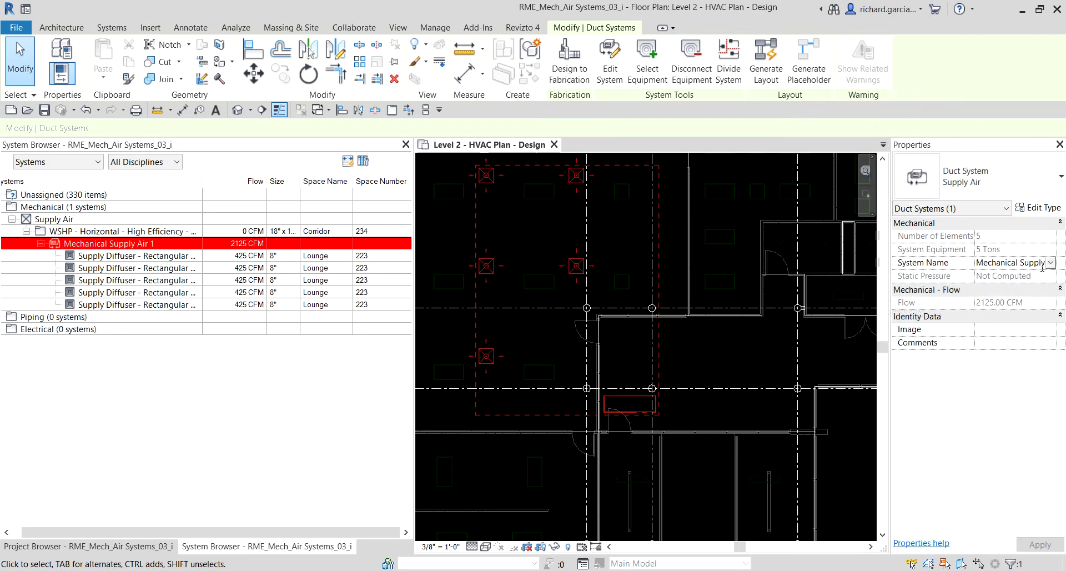
{"action": "left_click_drag", "start_coordinate": [1039, 262], "coordinate": [944, 269]}
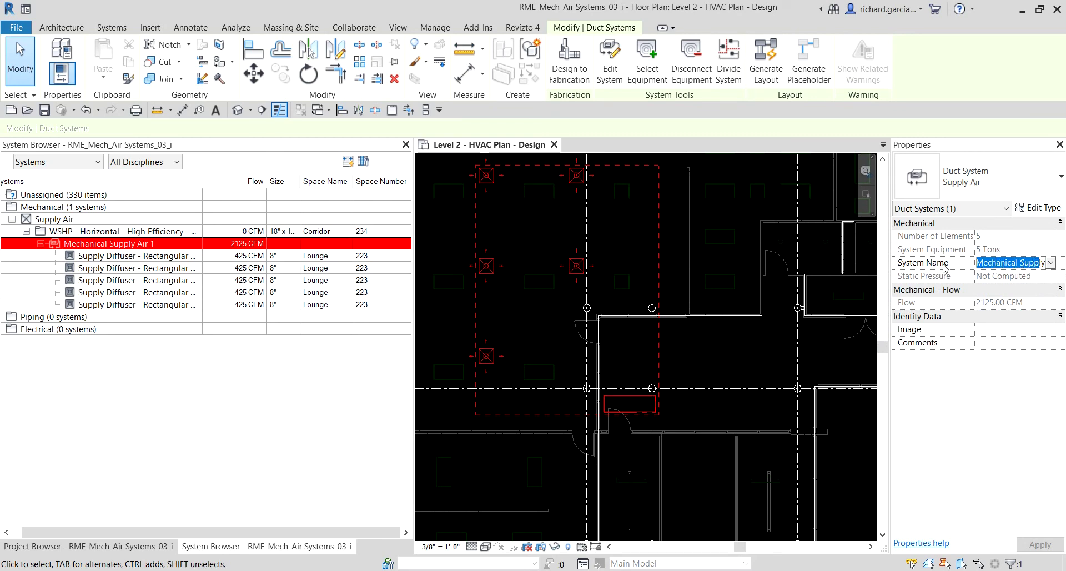
{"action": "key", "text": "End"}
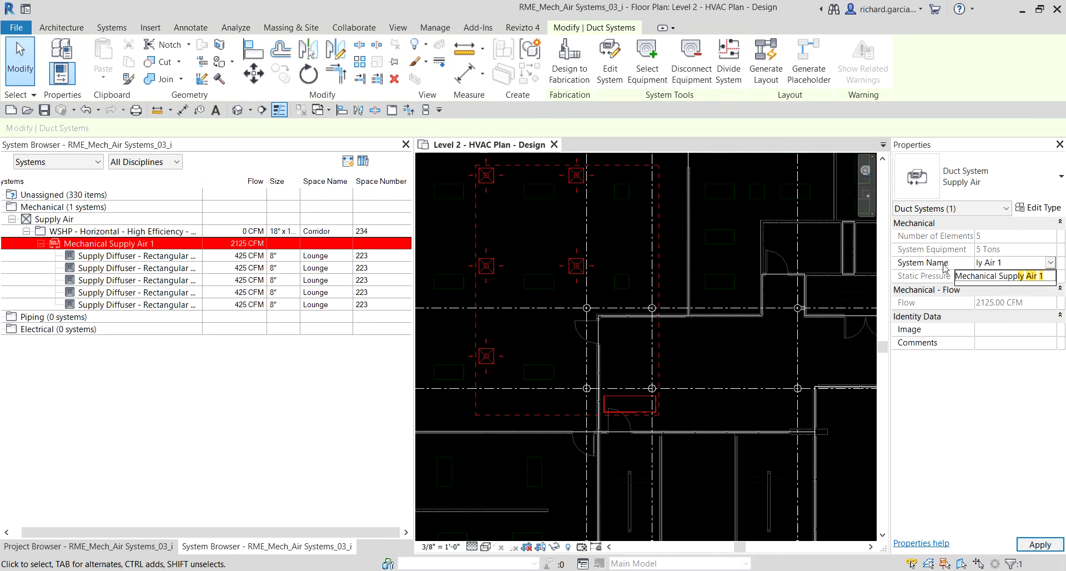
{"action": "key", "text": "BackSpace"}
{"action": "key", "text": "BackSpace"}
{"action": "key", "text": "BackSpace"}
{"action": "key", "text": "BackSpace"}
{"action": "key", "text": "BackSpace"}
{"action": "key", "text": "BackSpace"}
{"action": "key", "text": "BackSpace"}
{"action": "key", "text": "BackSpace"}
{"action": "key", "text": "BackSpace"}
{"action": "key", "text": "BackSpace"}
{"action": "key", "text": "BackSpace"}
{"action": "key", "text": "BackSpace"}
{"action": "key", "text": "BackSpace"}
{"action": "key", "text": "BackSpace"}
{"action": "key", "text": "BackSpace"}
{"action": "key", "text": "BackSpace"}
{"action": "key", "text": "BackSpace"}
{"action": "key", "text": "BackSpace"}
{"action": "key", "text": "BackSpace"}
{"action": "key", "text": "BackSpace"}
{"action": "type", "text": "WSHP 2-45"}
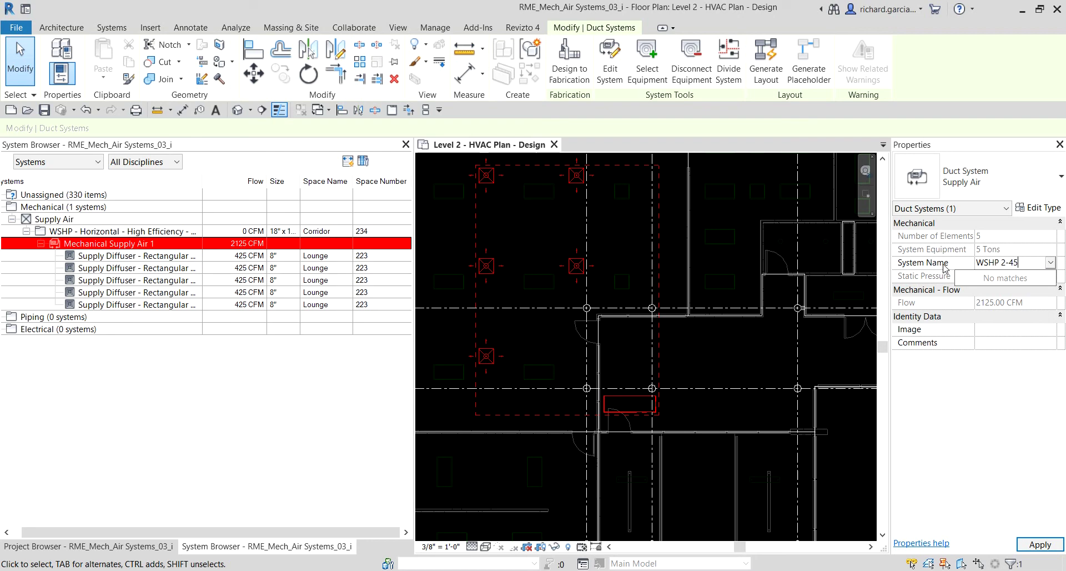
{"action": "left_click", "coordinate": [1038, 545]}
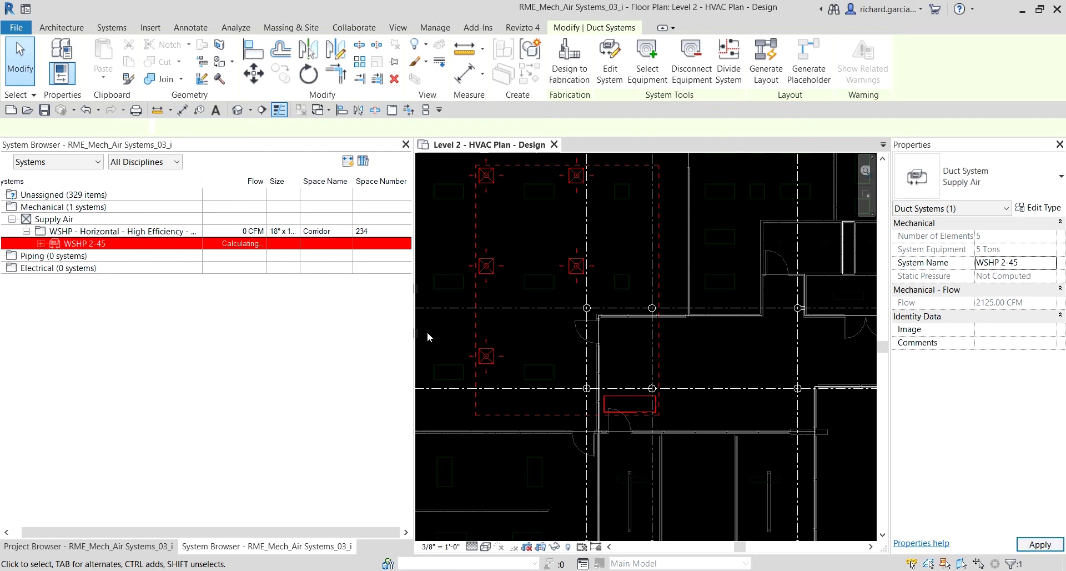
Step: Expand WSHP 2-45 in the System Browser to review its diffusers, and examine the system's extent in the plan
{"action": "left_click", "coordinate": [103, 244]}
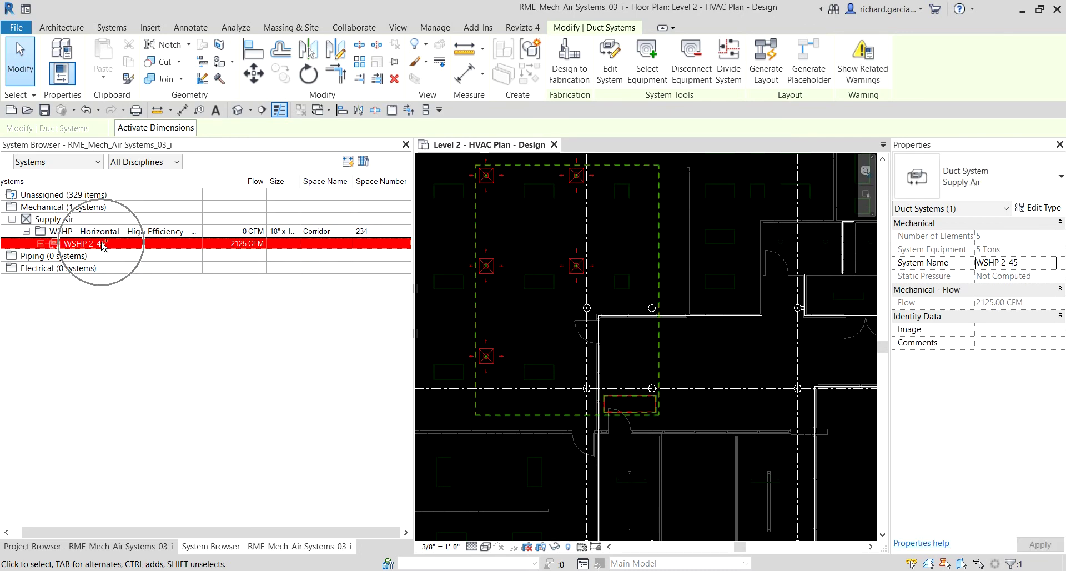
{"action": "left_click", "coordinate": [41, 243]}
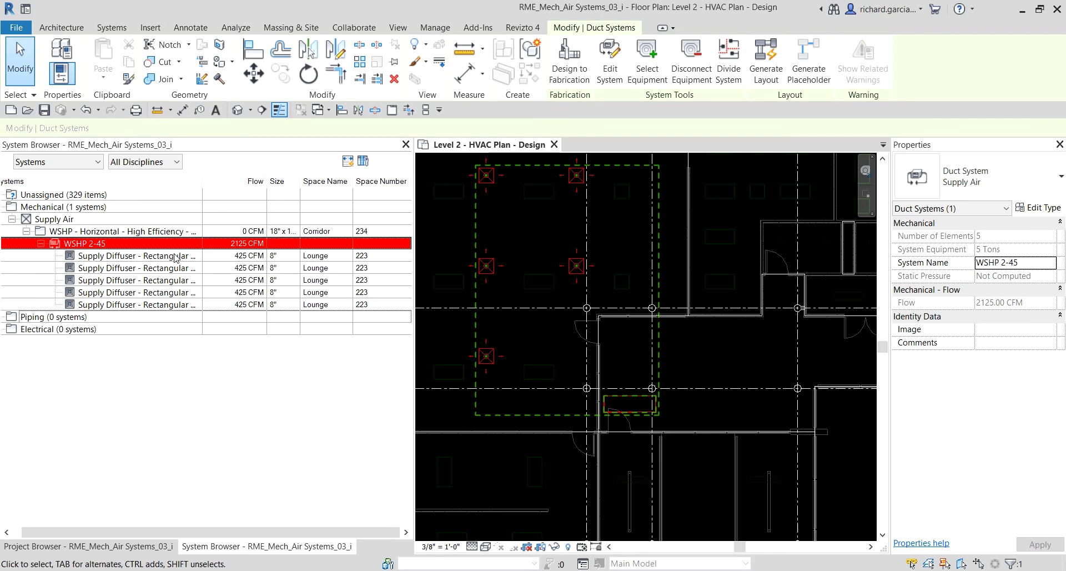
{"action": "scroll", "coordinate": [727, 360], "scroll_direction": "down", "scroll_amount": 2}
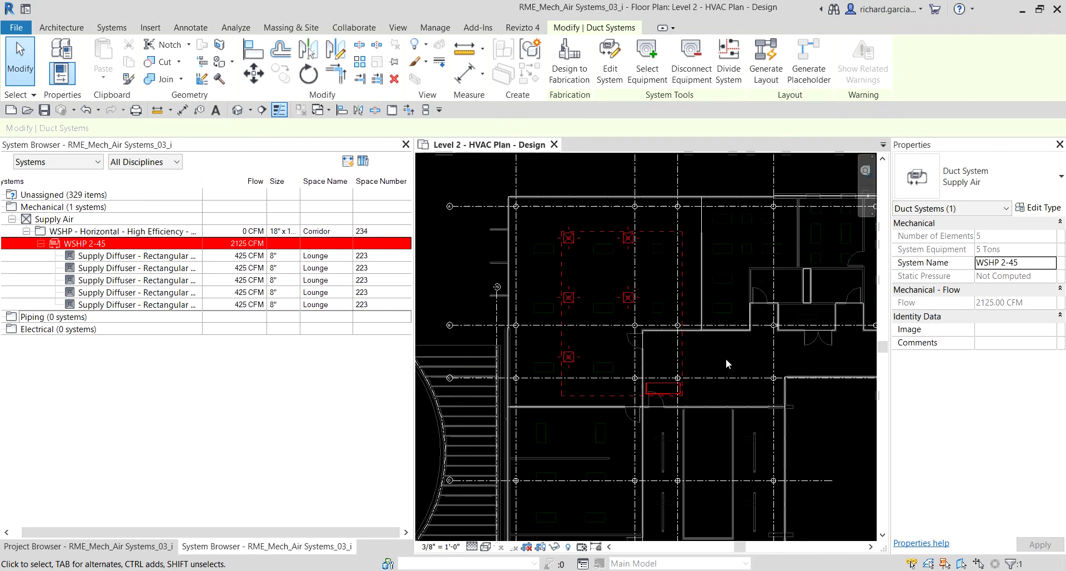
{"action": "scroll", "coordinate": [669, 328], "scroll_direction": "up", "scroll_amount": 2}
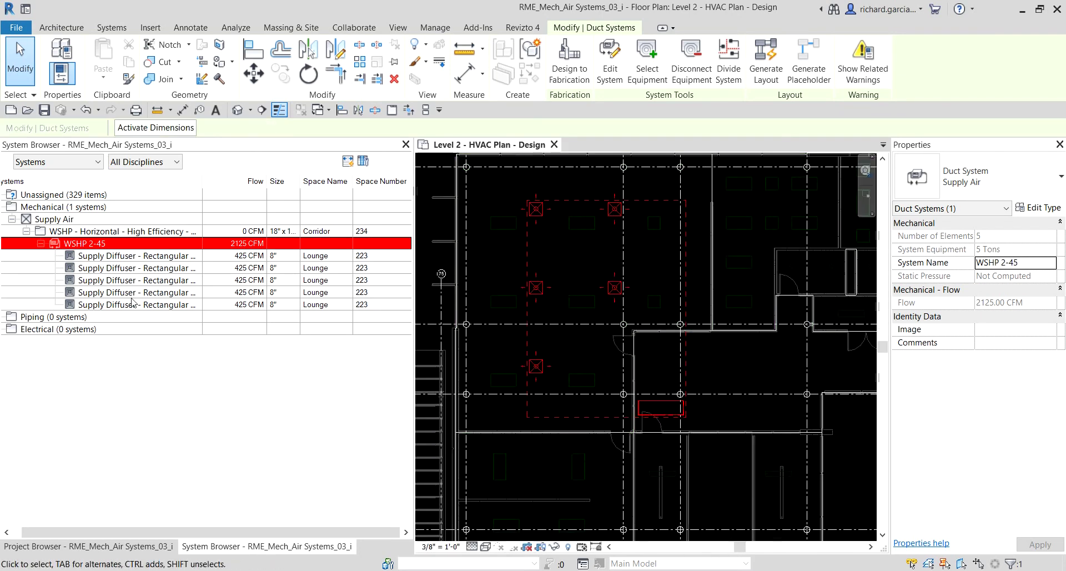